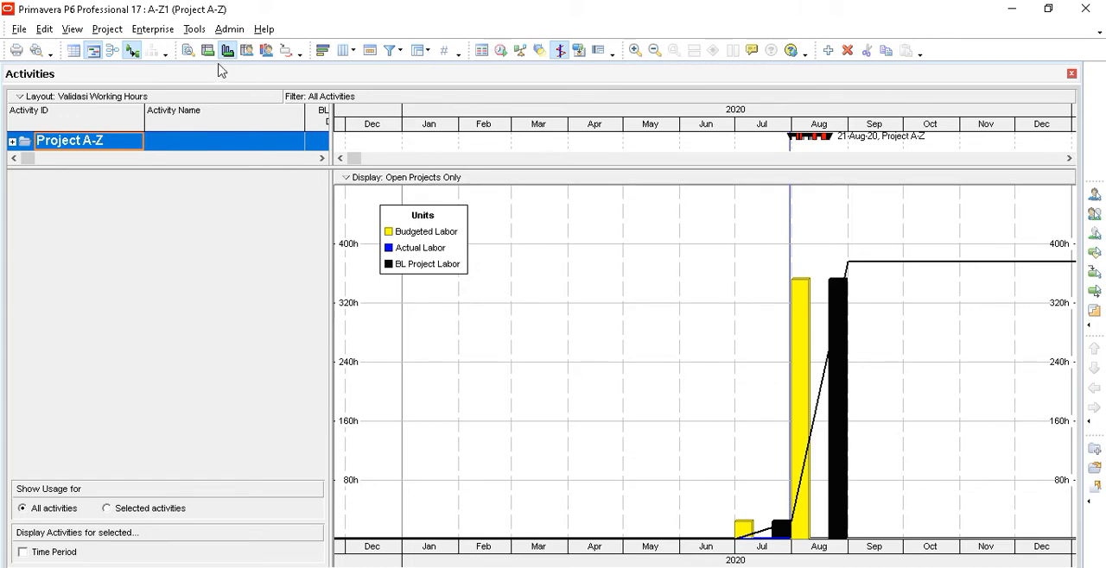
- Replace the resource usage profile with the activity details and enlarge the activity table and Gantt area
click(187, 51)
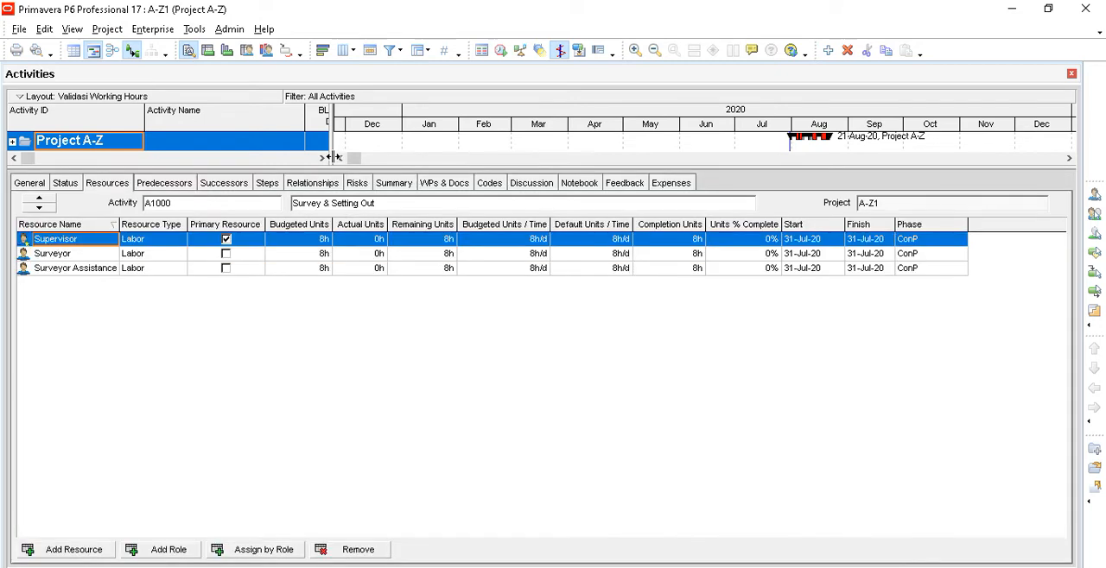
drag(330, 158, 590, 397)
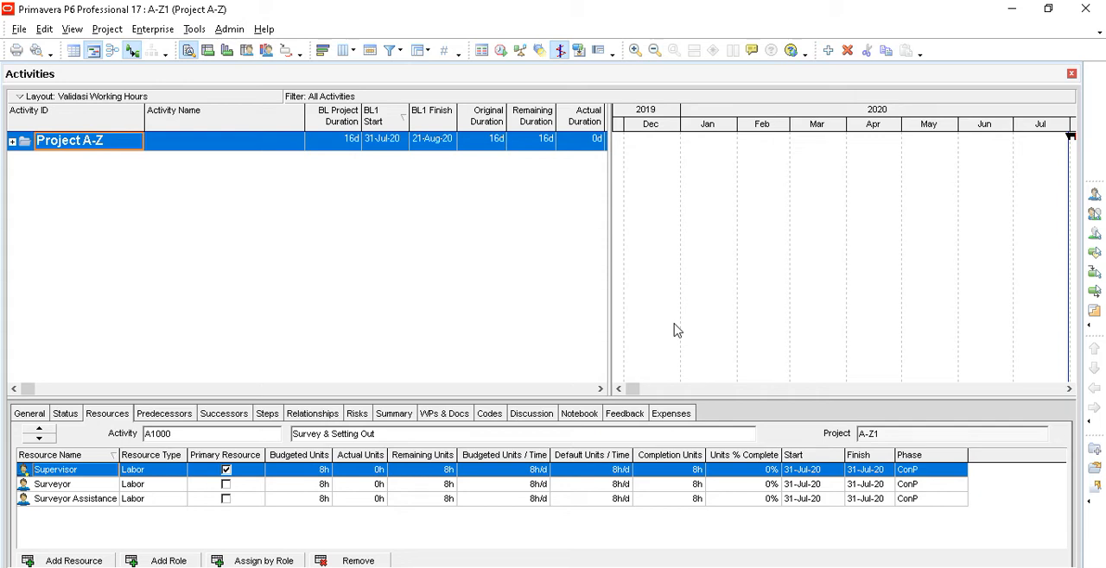
- Expand Project A-Z to show the Piling Work activities and widen the table to show the columns through Actual Finish
click(12, 142)
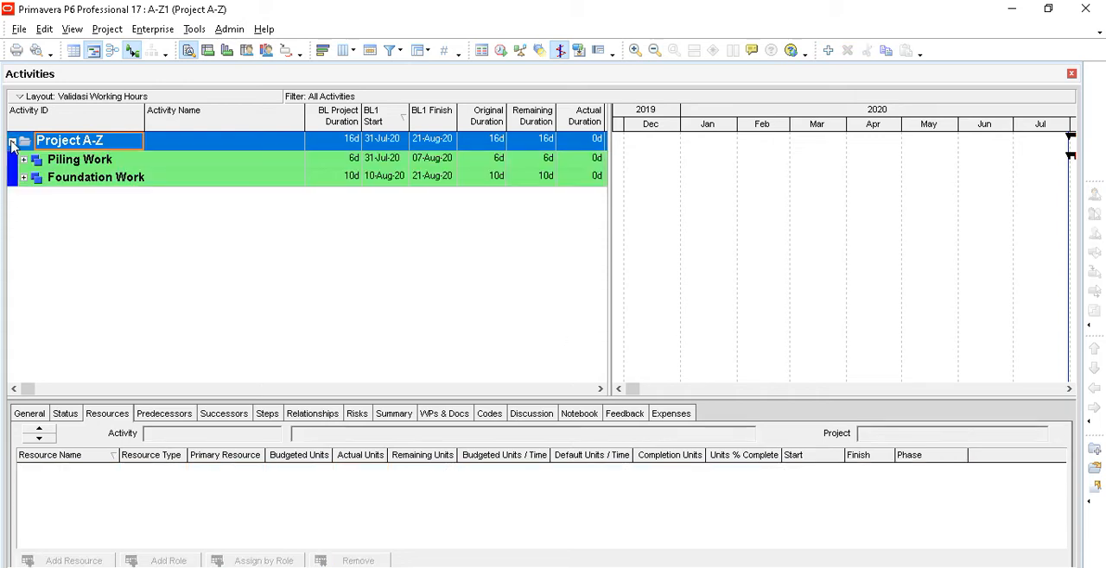
click(24, 160)
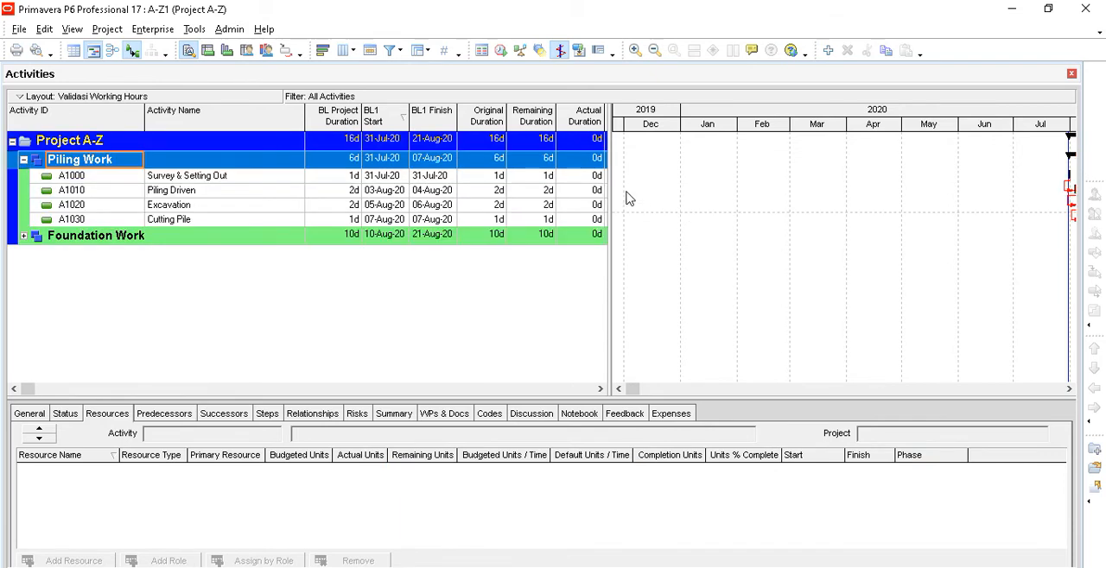
drag(606, 180, 817, 212)
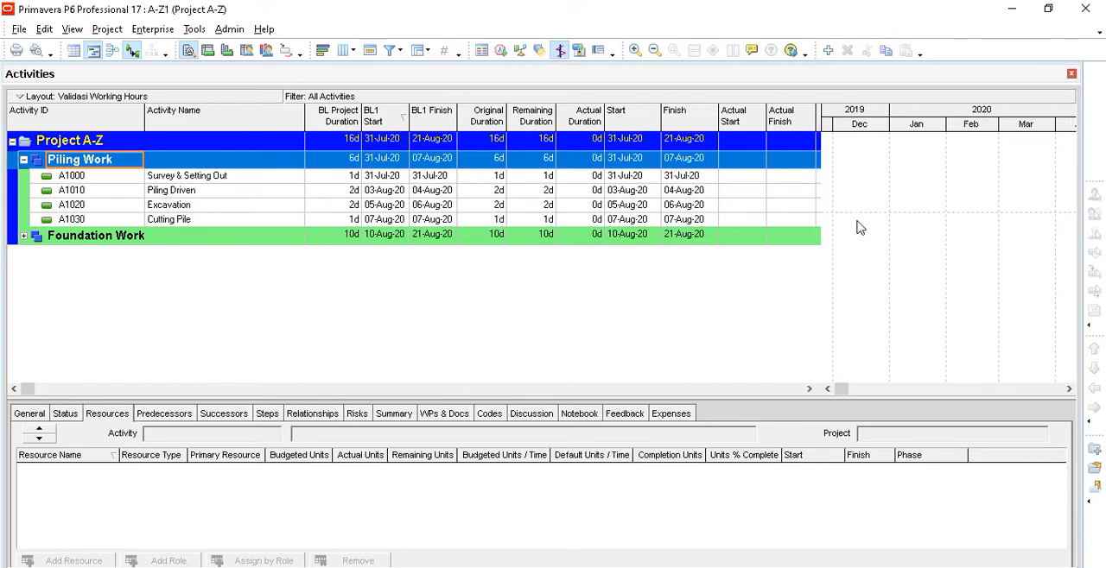
click(843, 389)
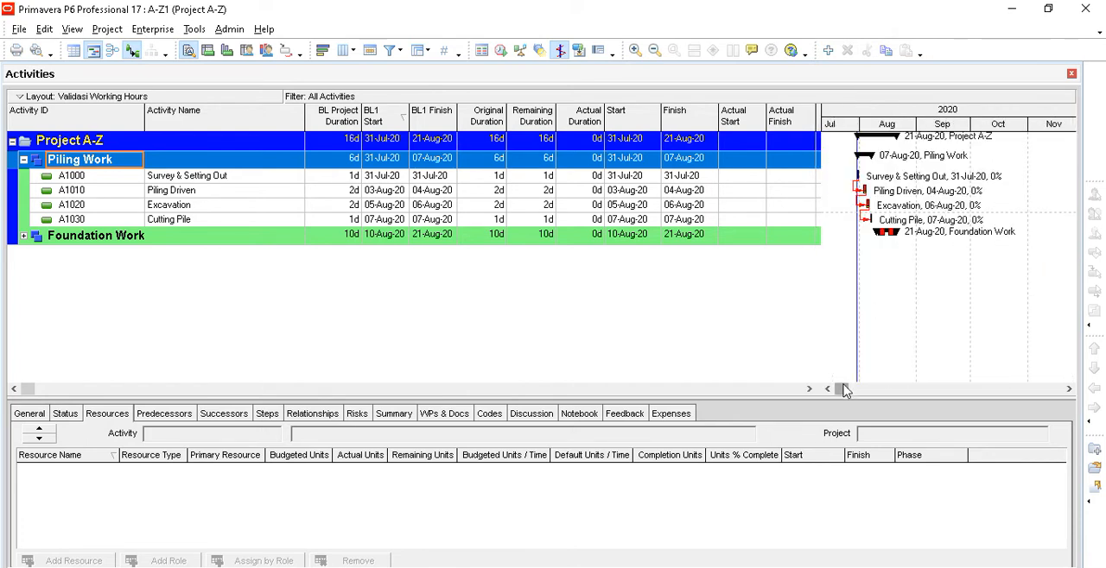
- Set a three-line Gantt timescale with a Month/Week date interval and Day ordinal interval, and compress the day columns
right_click(902, 286)
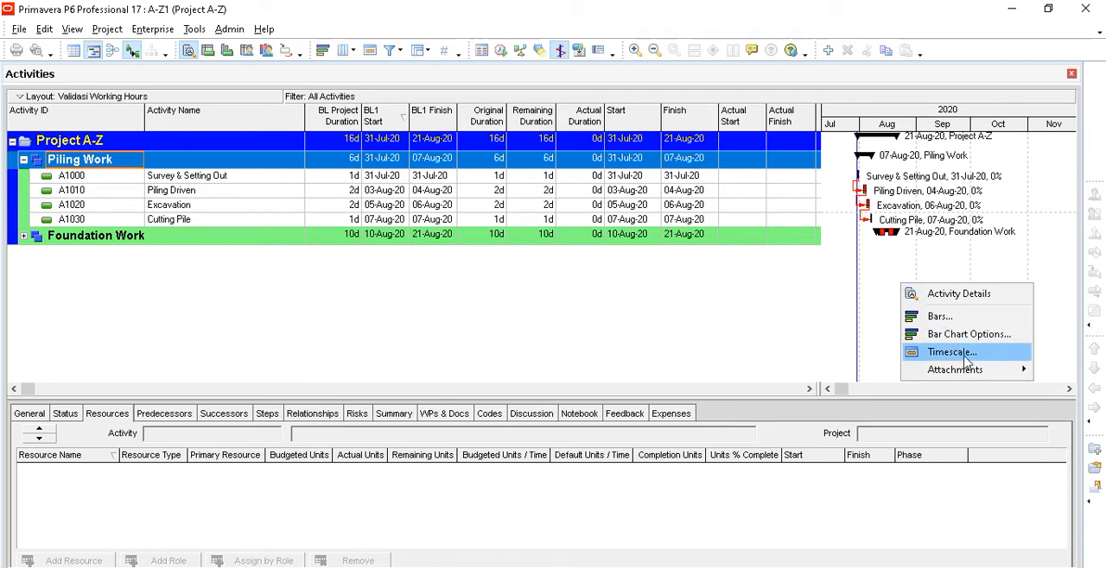
click(891, 273)
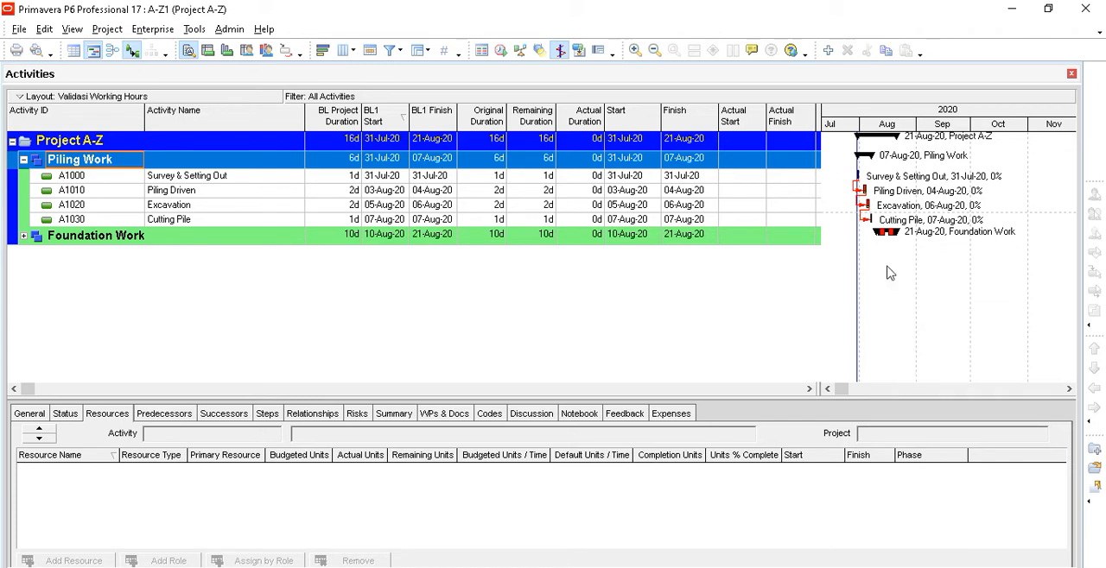
right_click(891, 273)
click(958, 341)
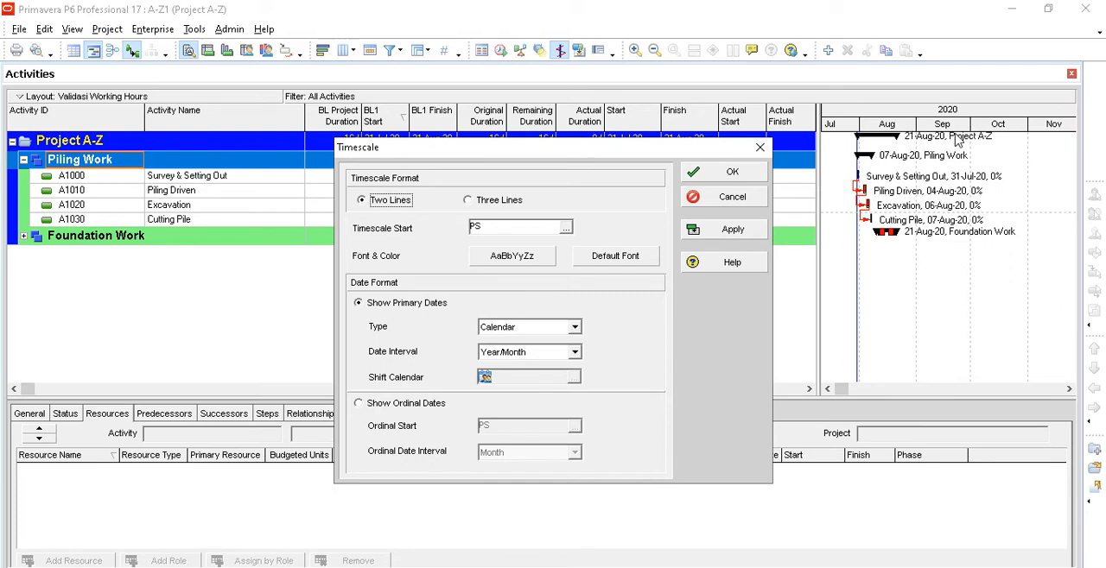
click(508, 201)
click(574, 352)
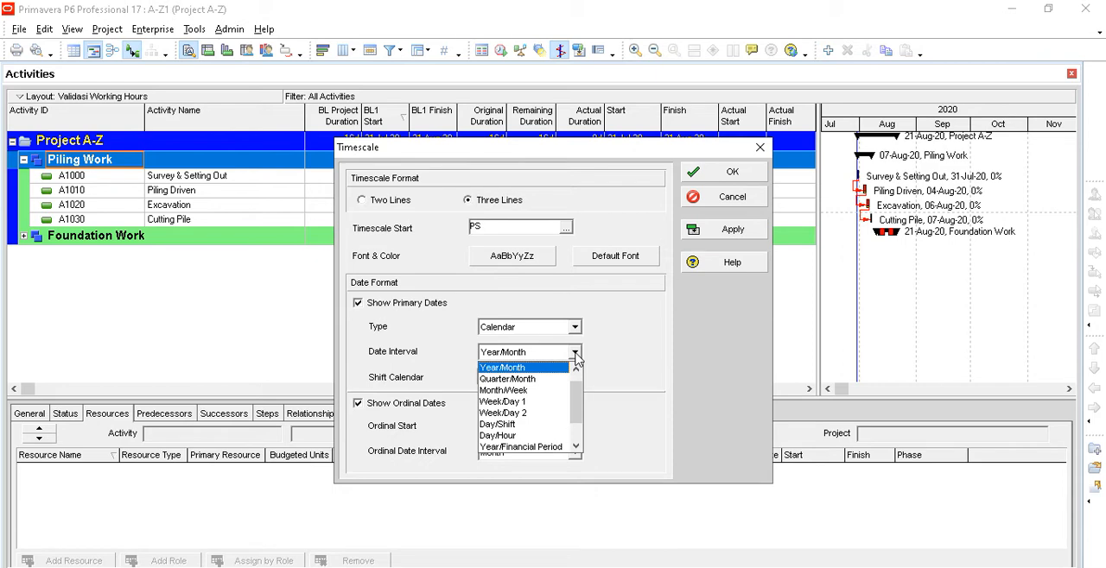
click(550, 391)
click(573, 454)
click(531, 515)
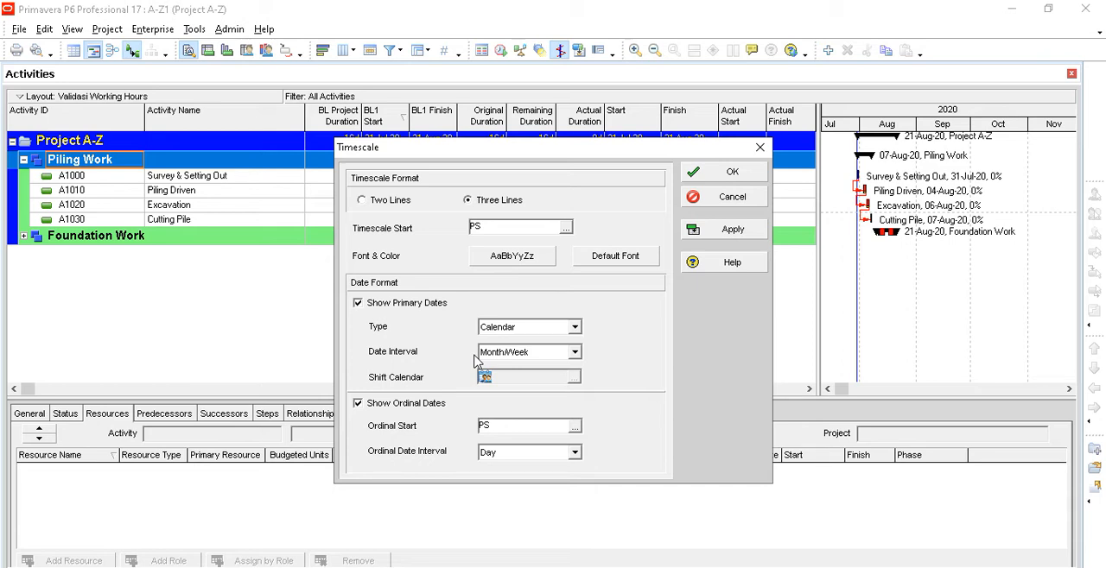
click(707, 232)
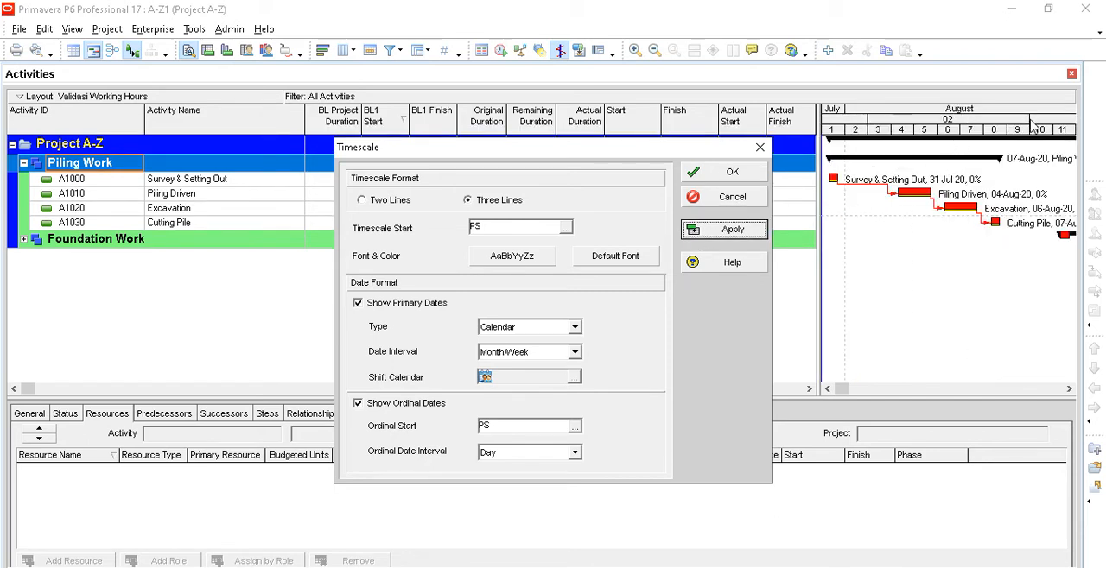
click(728, 177)
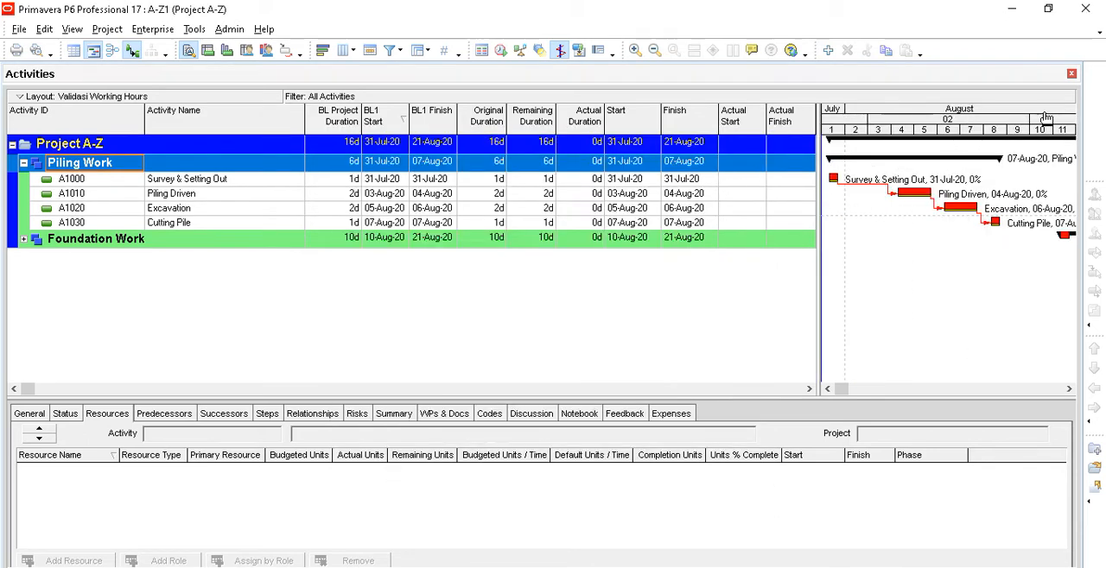
drag(1031, 133, 939, 153)
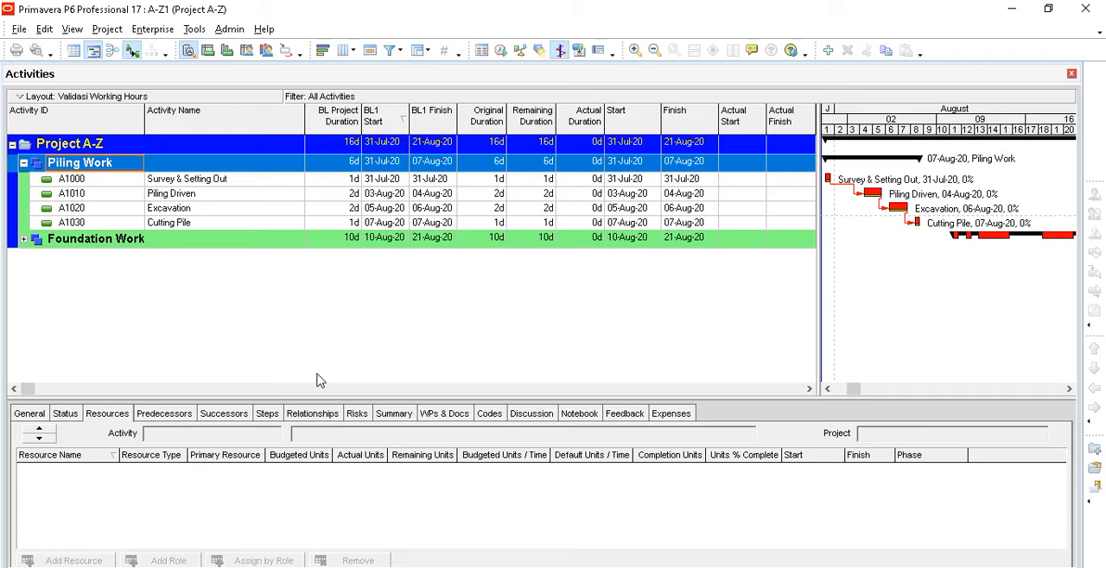
- Set the % complete type of activity A1000 Survey & Setting Out to Physical
click(279, 187)
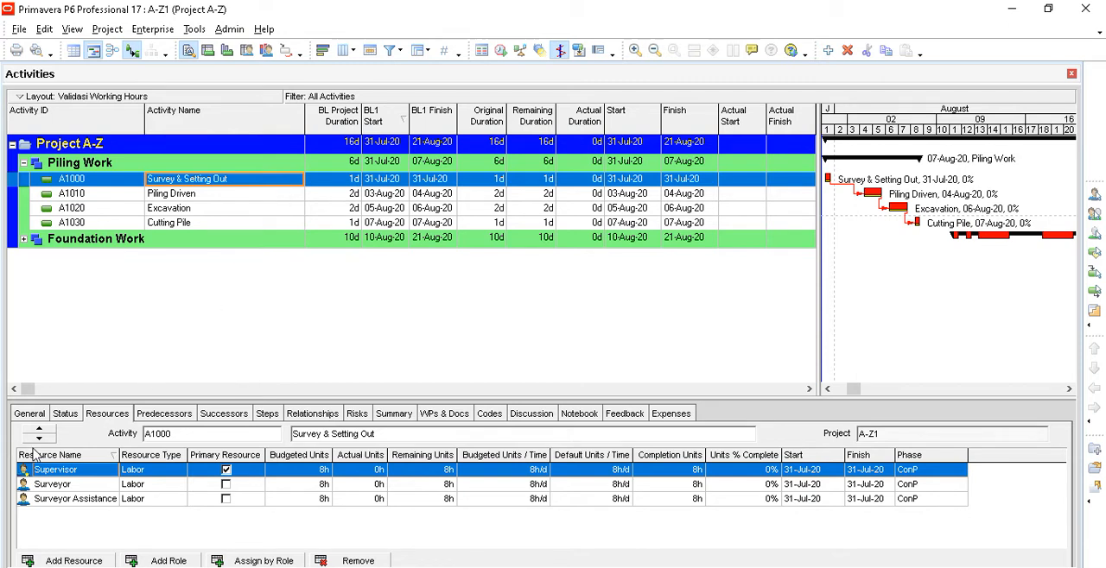
click(36, 417)
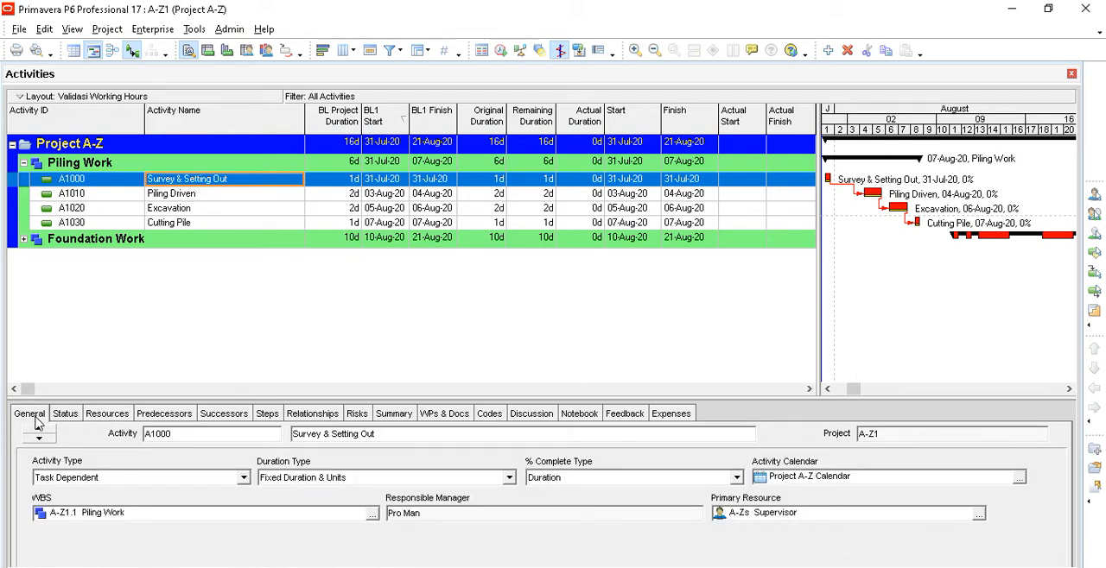
click(736, 478)
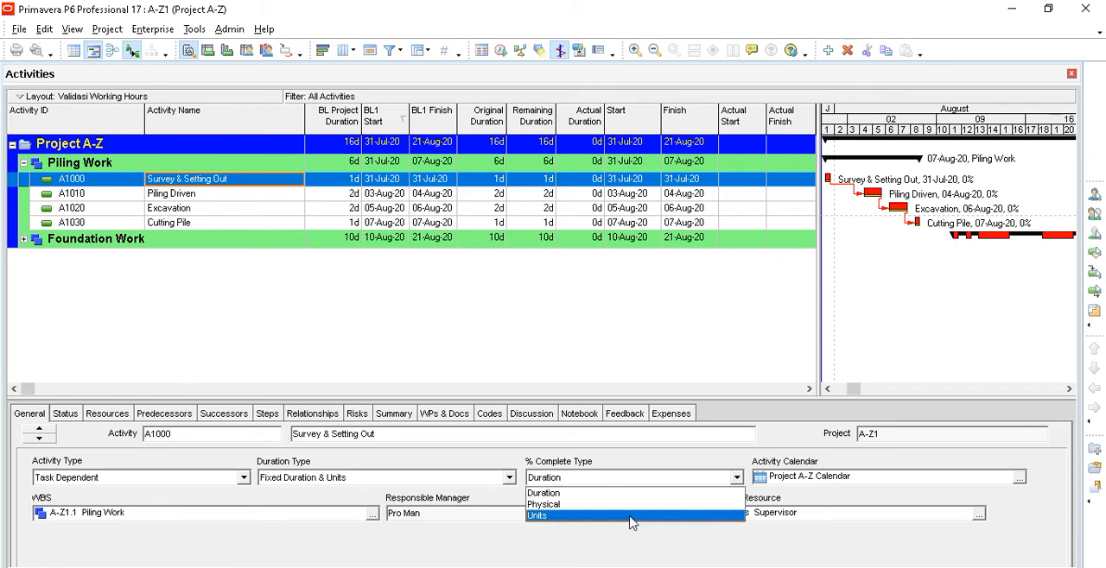
click(628, 505)
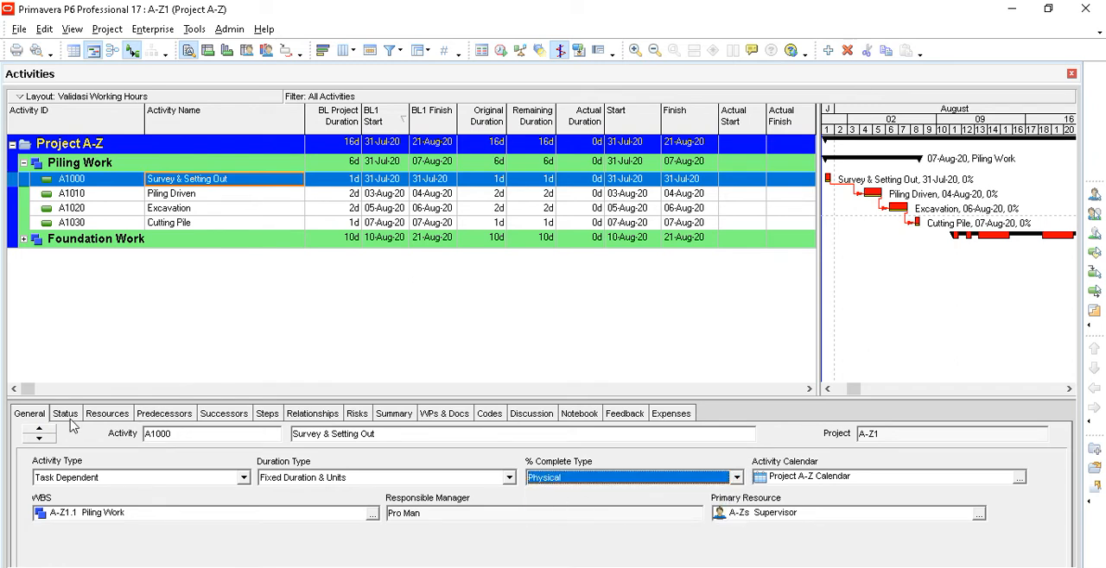
- Mark activity A1000 as started and finished on 31-Jul-20, and check its physical percent, actual labor units and remaining duration
click(67, 416)
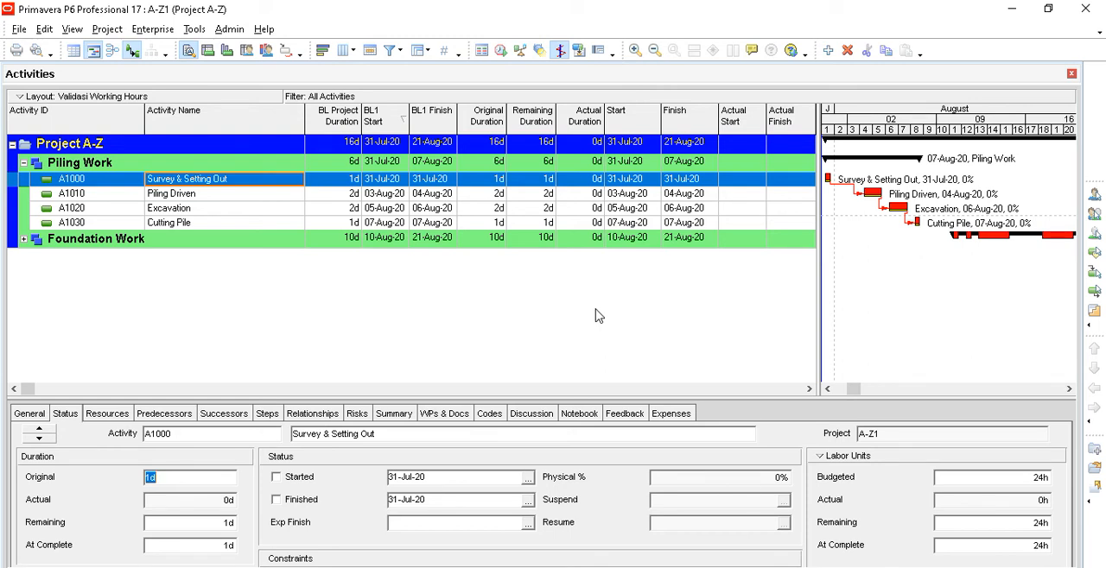
click(276, 478)
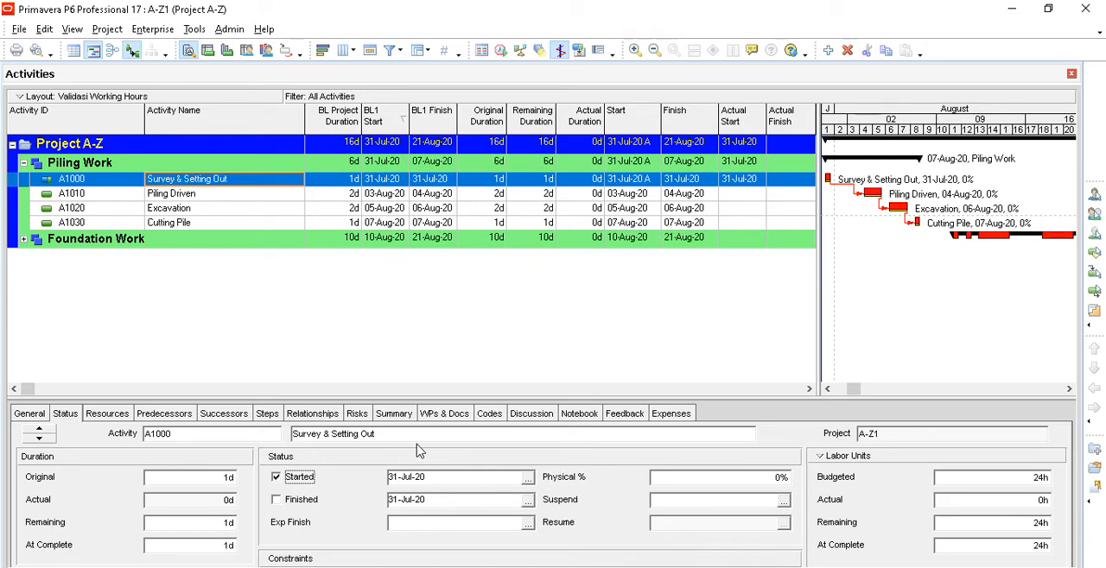
click(277, 505)
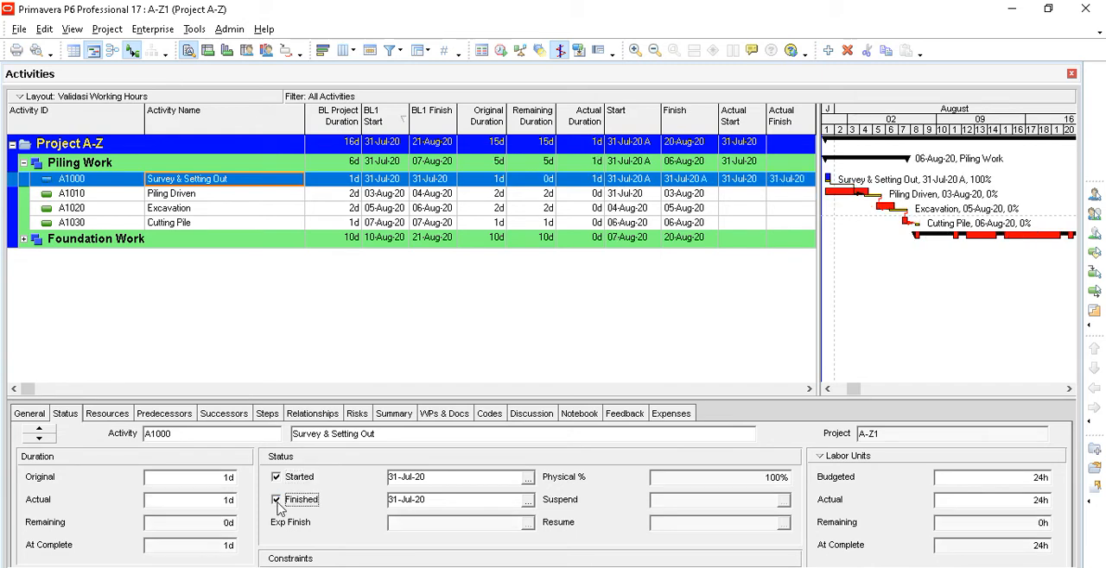
click(720, 477)
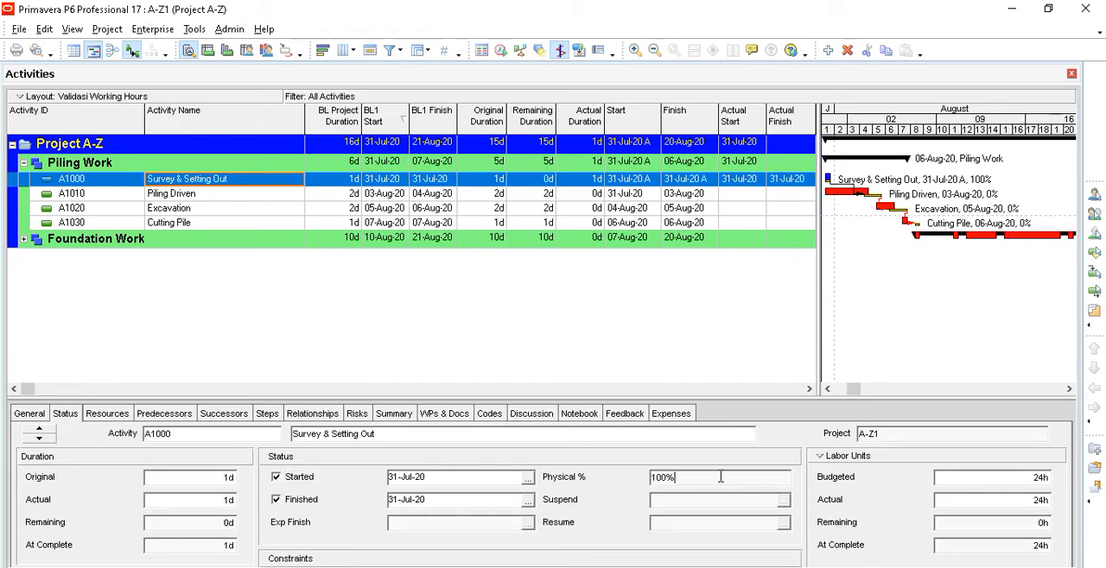
click(997, 502)
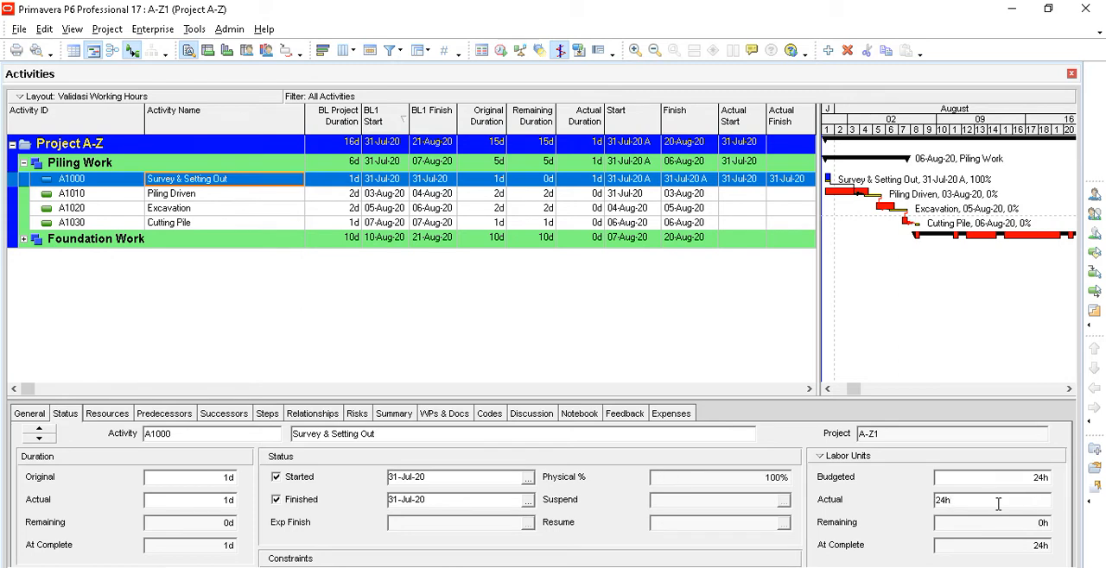
click(200, 523)
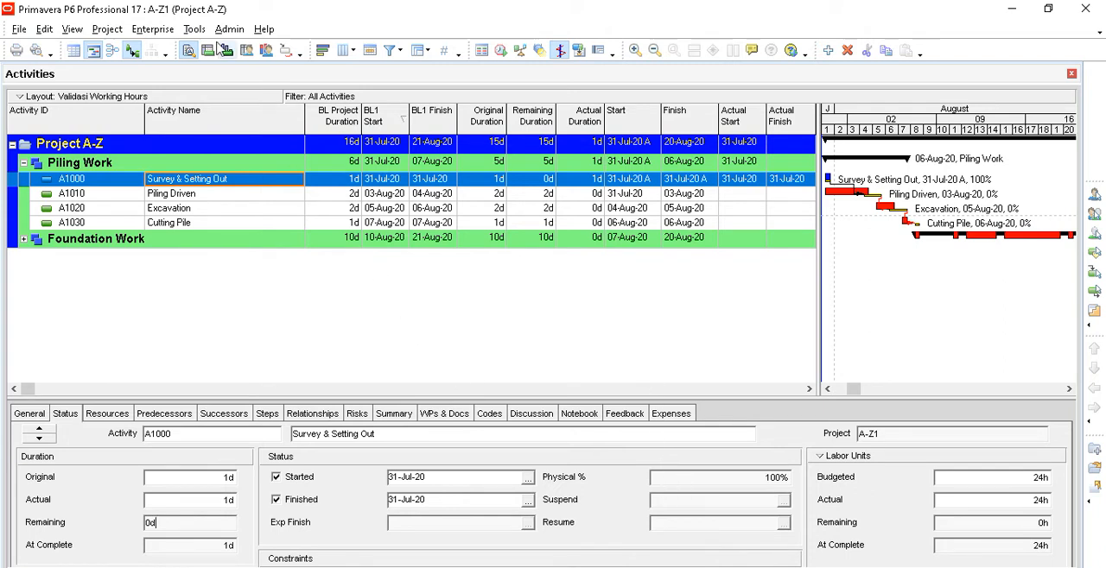
- Schedule the project with data date 31-Jul-20, turning on resource leveling during scheduling in the schedule options
click(194, 29)
click(212, 49)
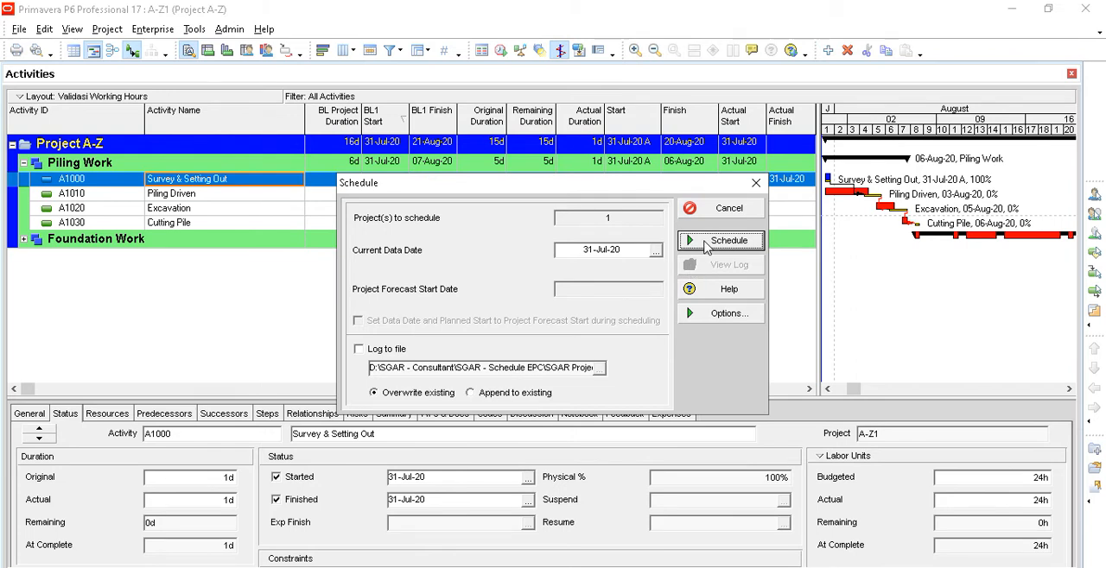
click(710, 320)
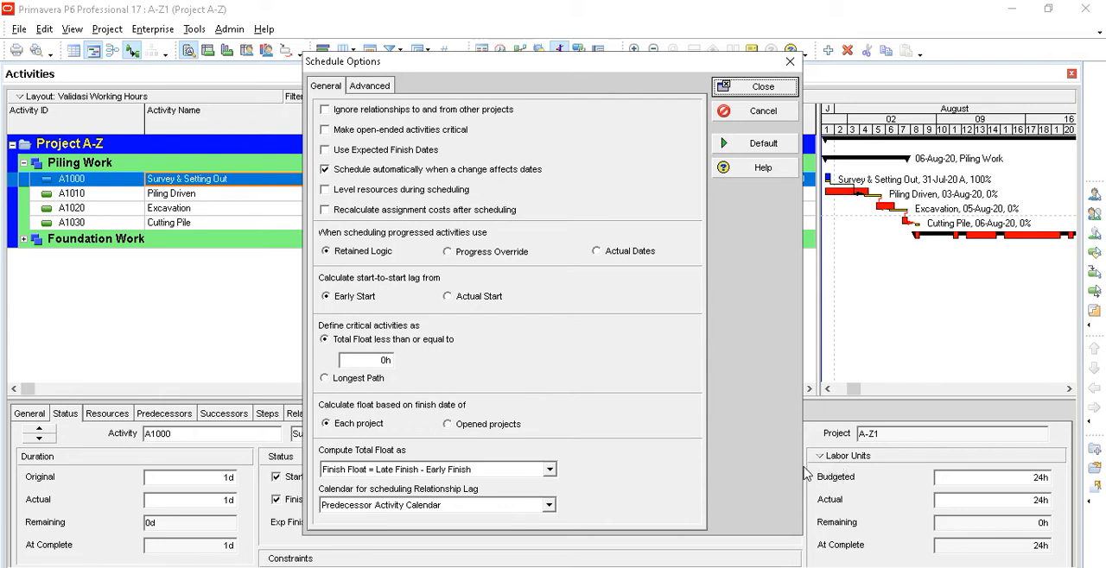
click(373, 198)
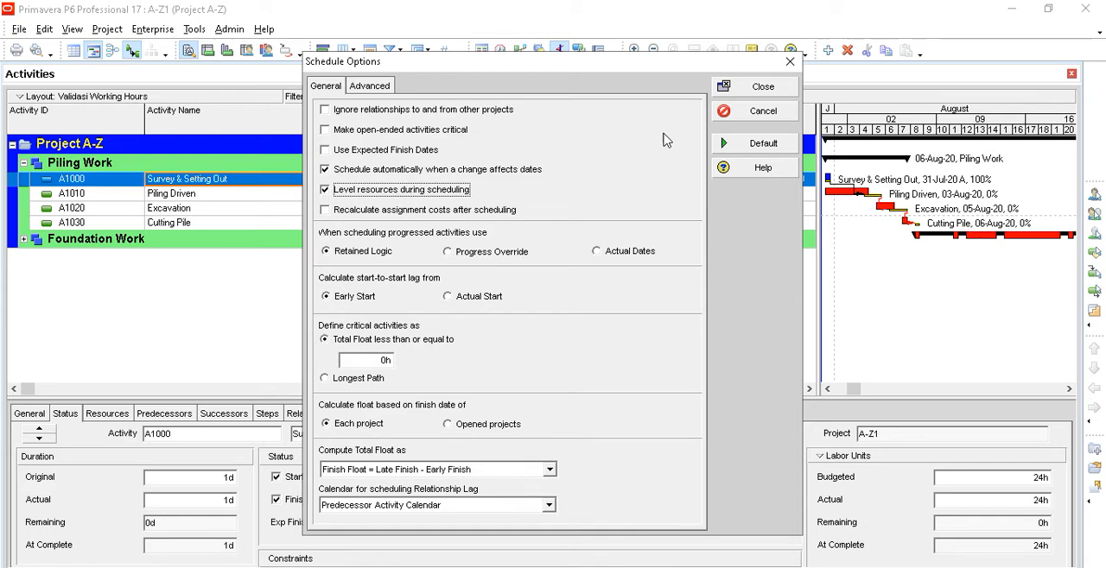
click(737, 91)
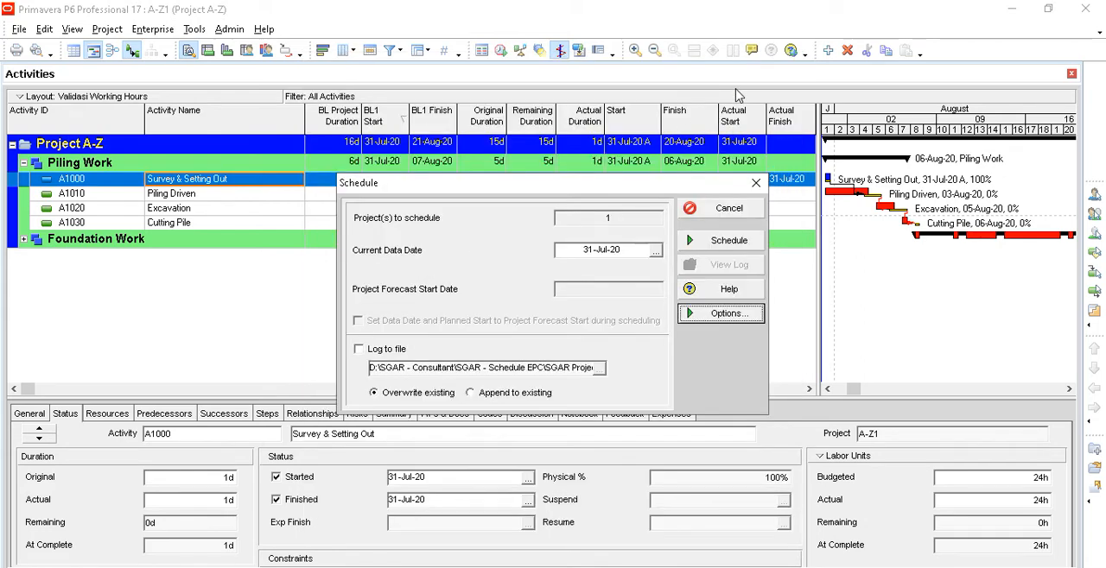
click(730, 247)
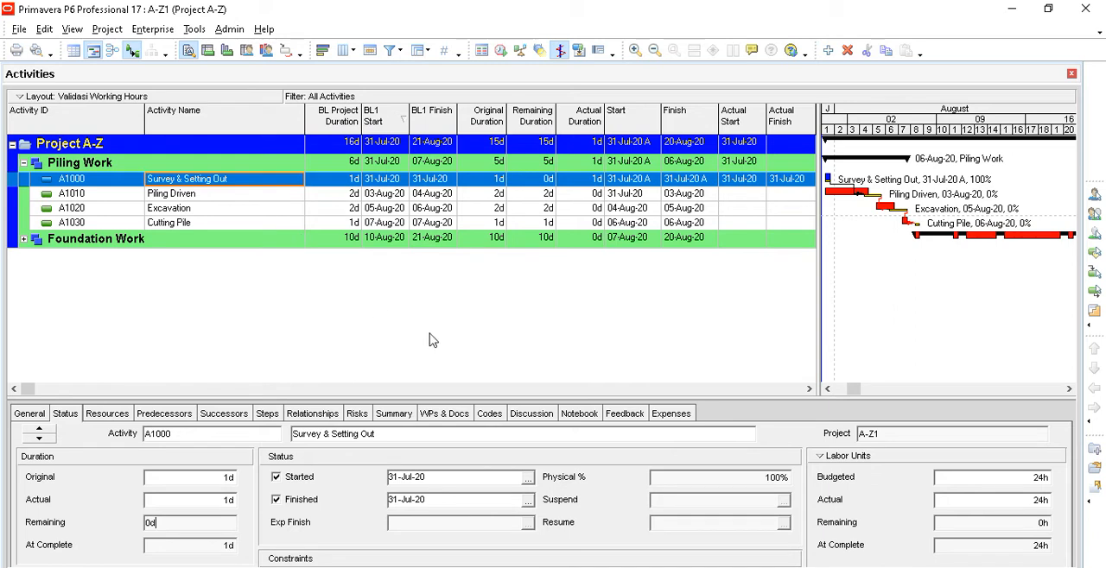
- Switch to PowerPoint and start the slide show from the slide on in-progress and complete activity update steps
click(246, 201)
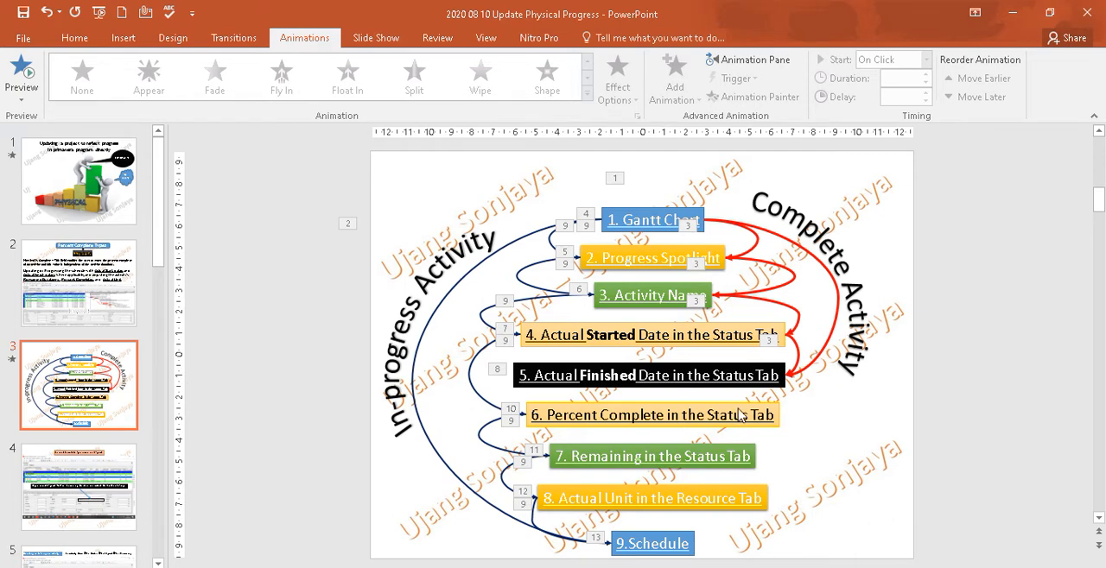
key(shift+F5)
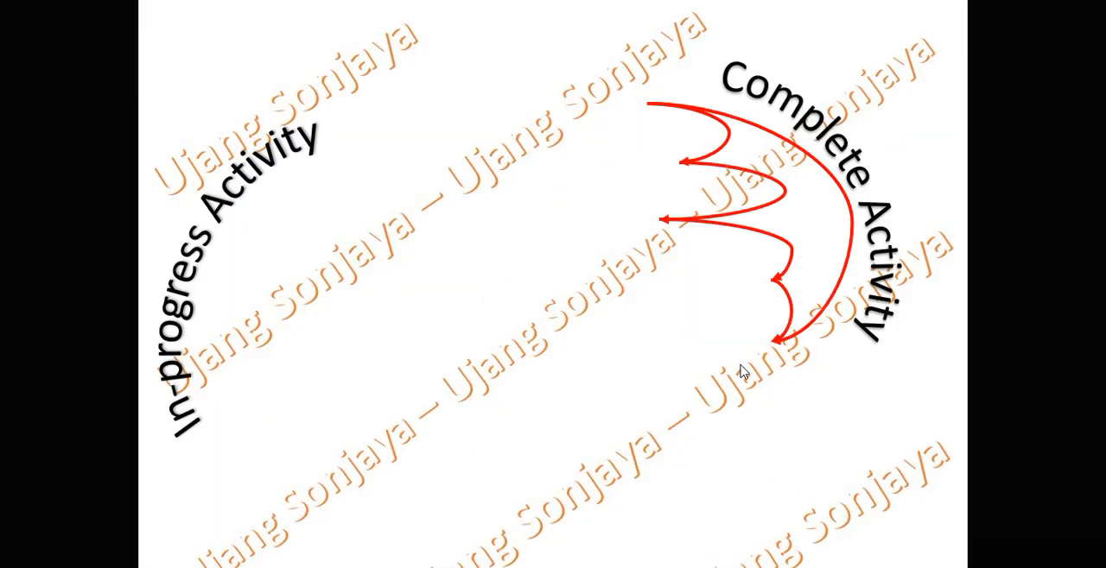
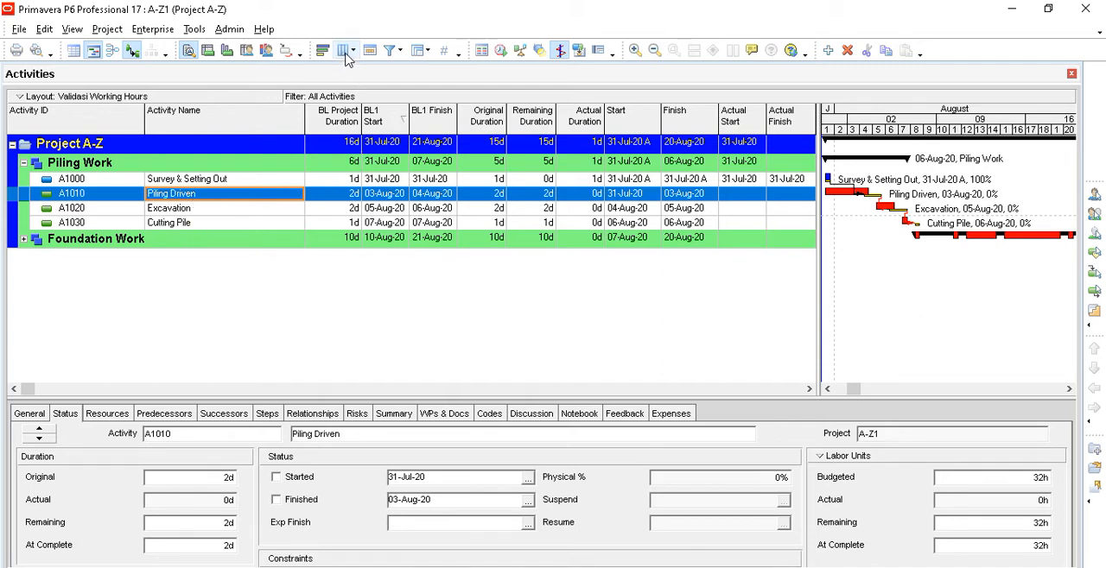
- Add the Percent Complete Type column to the activity table directly after Activity Name
click(344, 51)
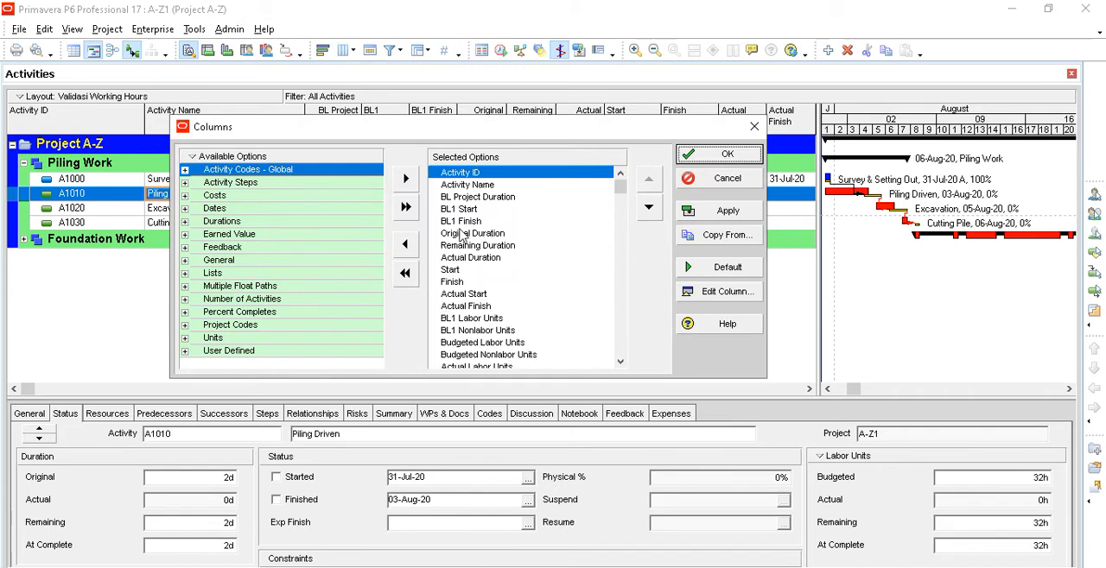
click(464, 186)
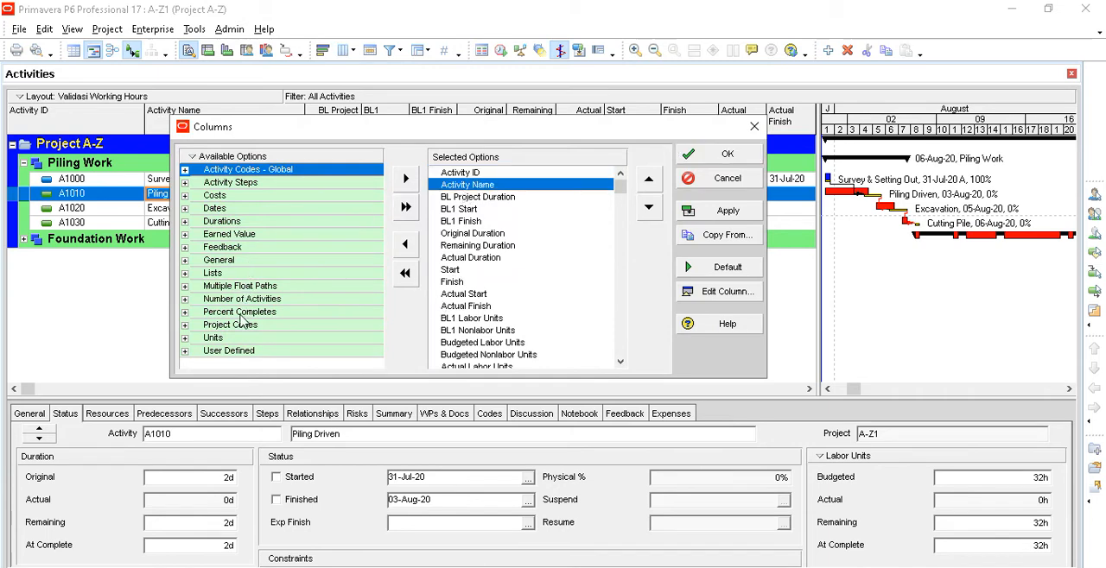
click(185, 313)
scroll(268, 341, down, 3)
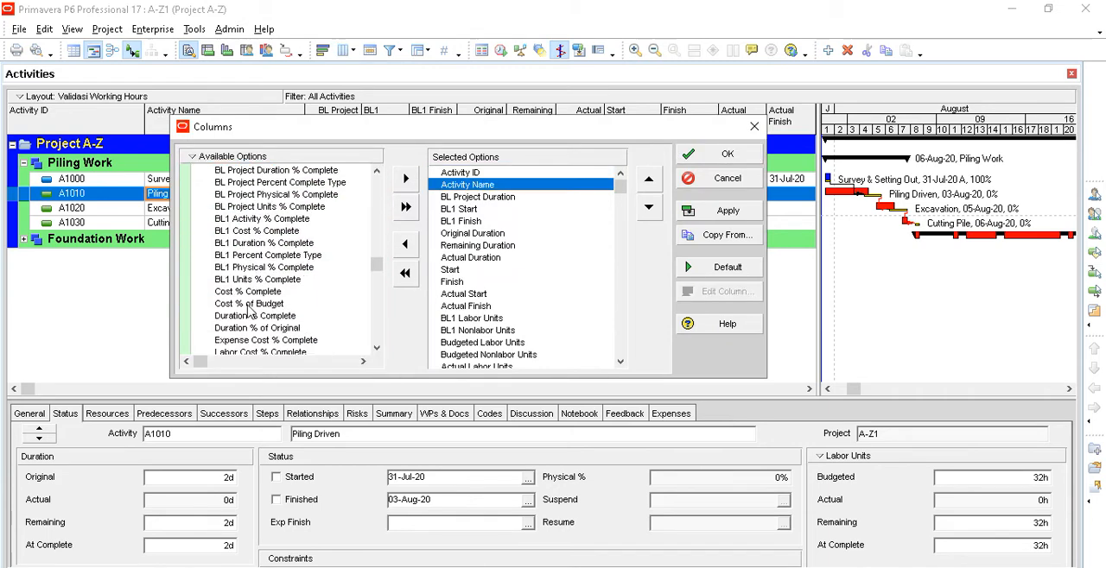
scroll(280, 341, down, 3)
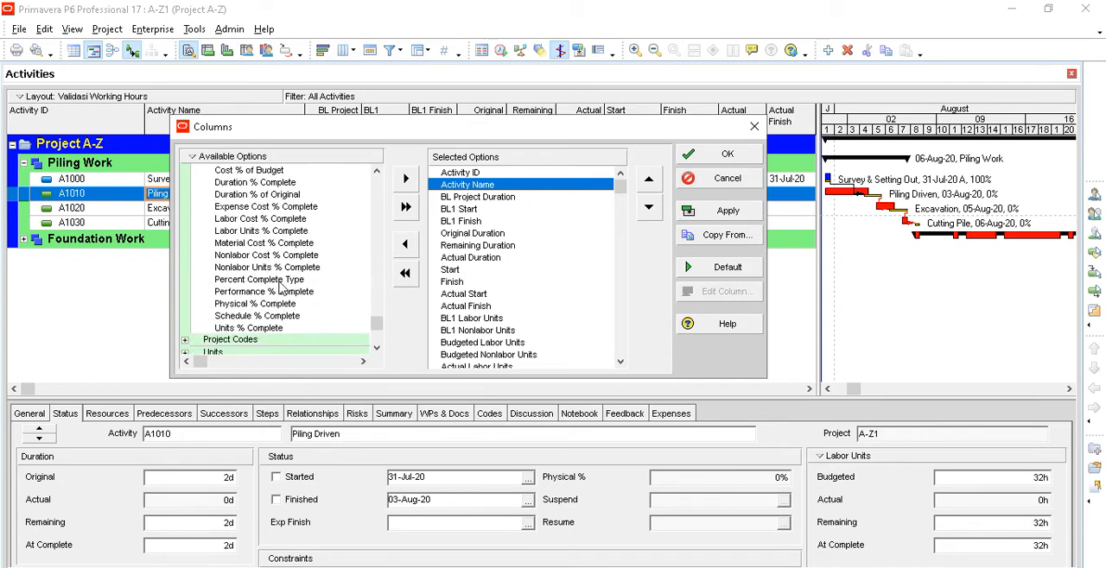
click(281, 280)
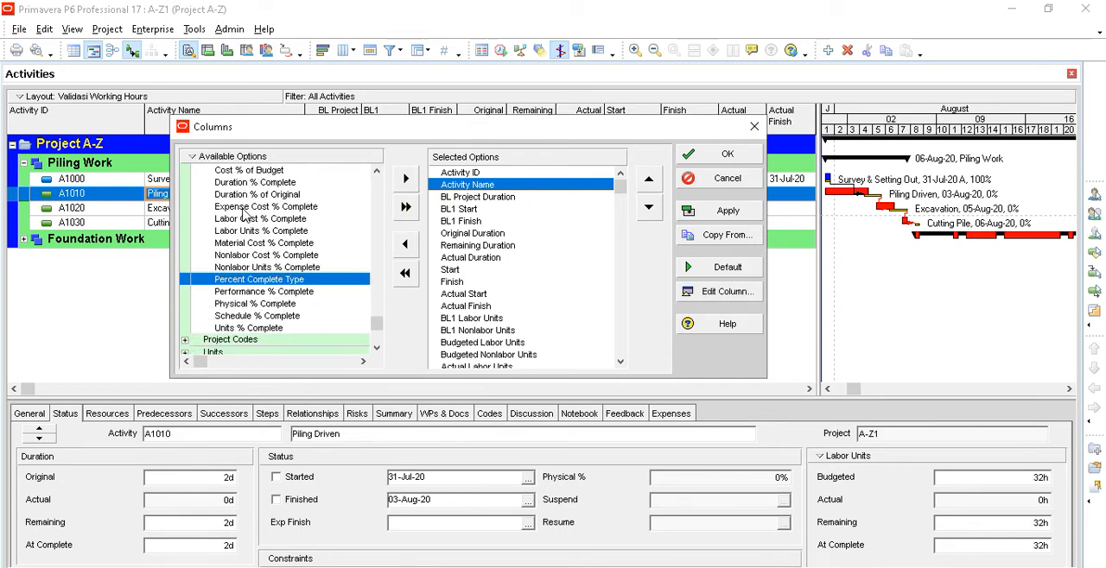
click(405, 183)
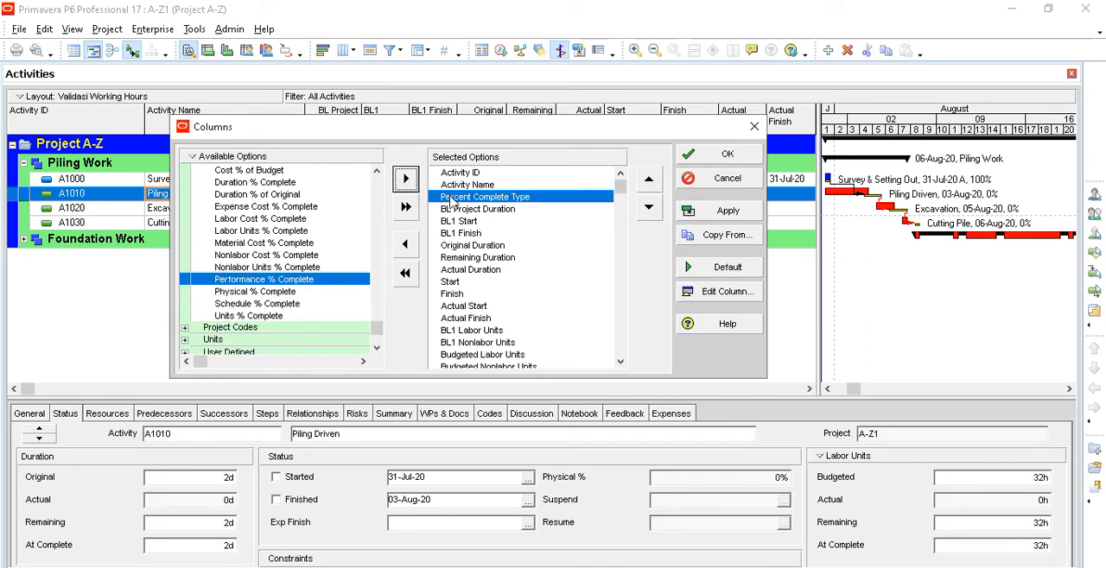
click(725, 154)
- Set the percent complete type of A1010 Piling Driven to Physical, and narrow the Percent Complete Type and Activity Name columns
click(338, 198)
click(338, 198)
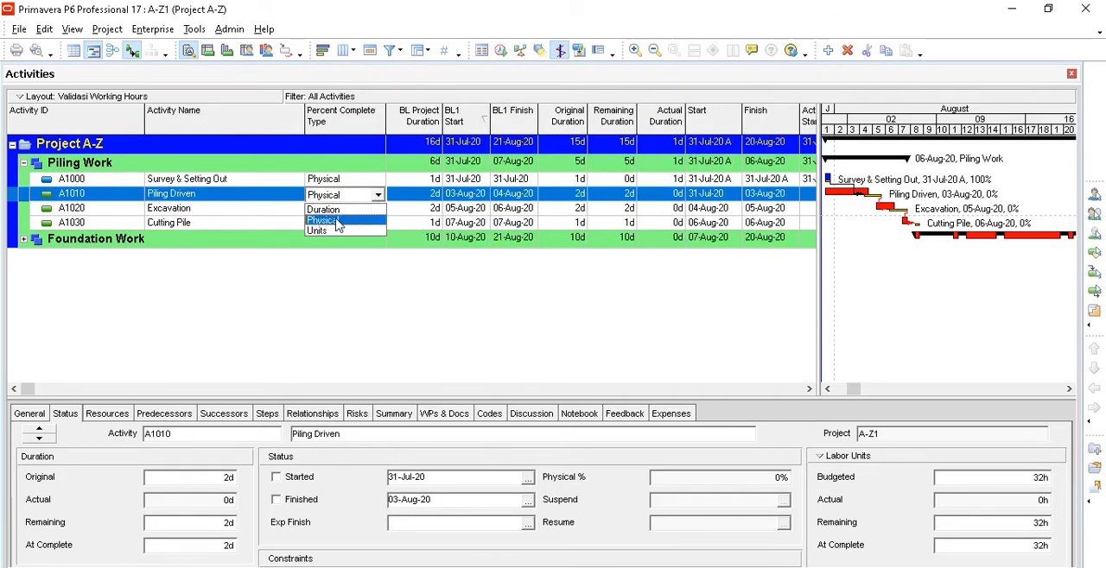
click(337, 222)
drag(385, 122, 377, 122)
drag(302, 120, 239, 123)
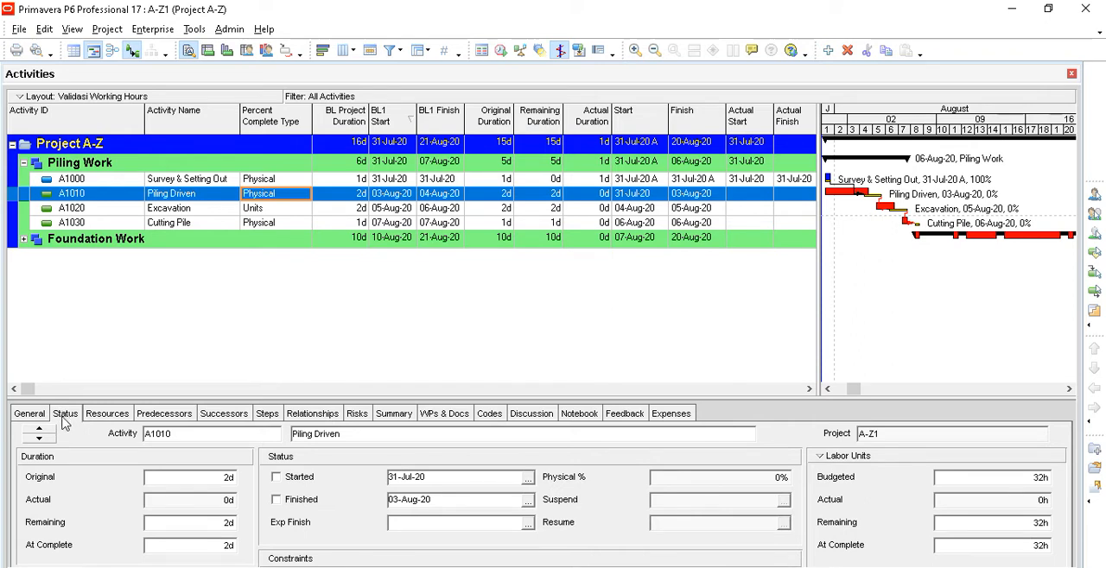
- Mark activity A1010 Piling Driven as started with an actual start date of 03-Aug-20
click(276, 477)
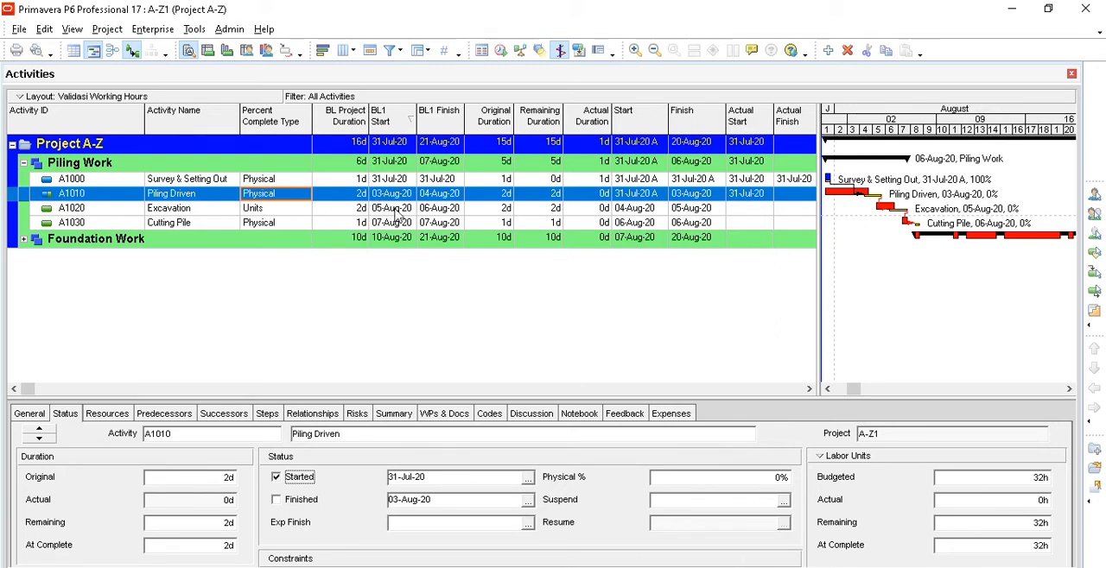
click(527, 478)
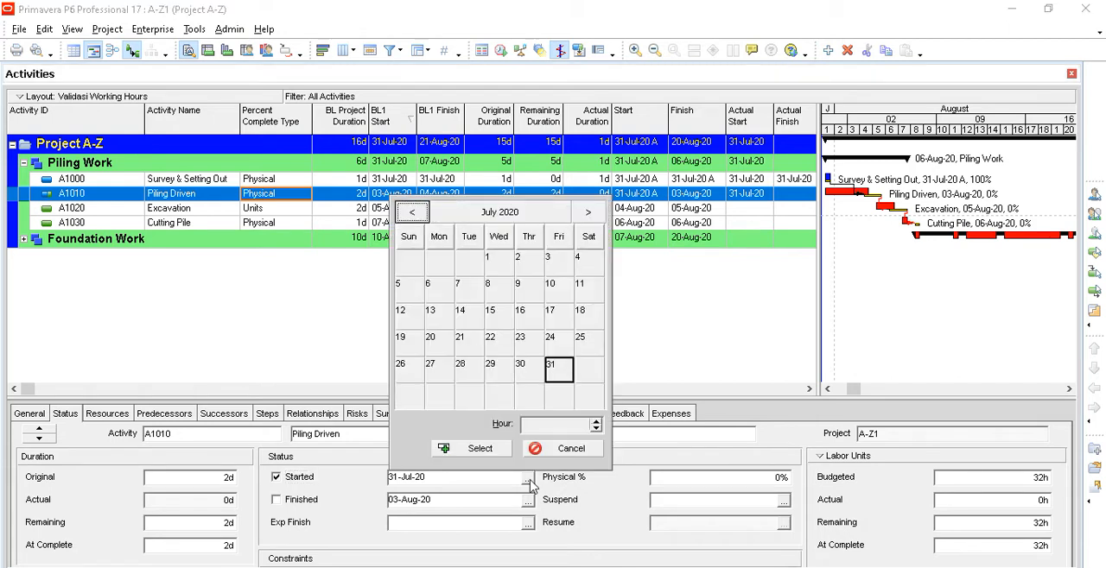
click(588, 213)
click(434, 294)
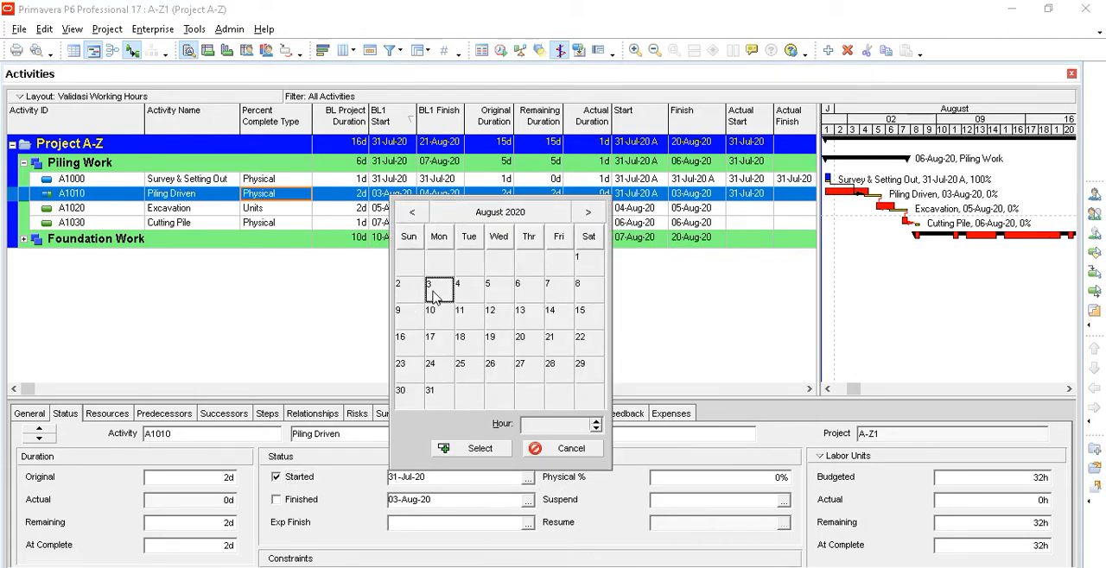
click(496, 450)
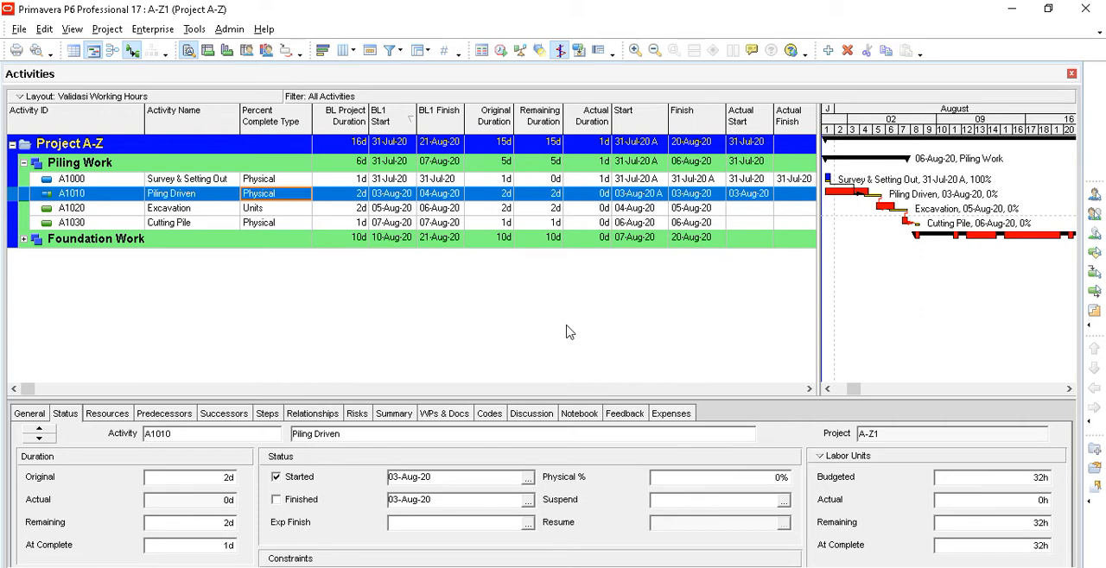
- Set the physical percent complete of activity A1010 Piling Driven to 50%
click(700, 478)
key(Left)
text(5)
click(748, 501)
click(683, 478)
- Try to set the remaining duration of A1010 Piling Driven to 1 day in the activity table
click(554, 196)
click(554, 195)
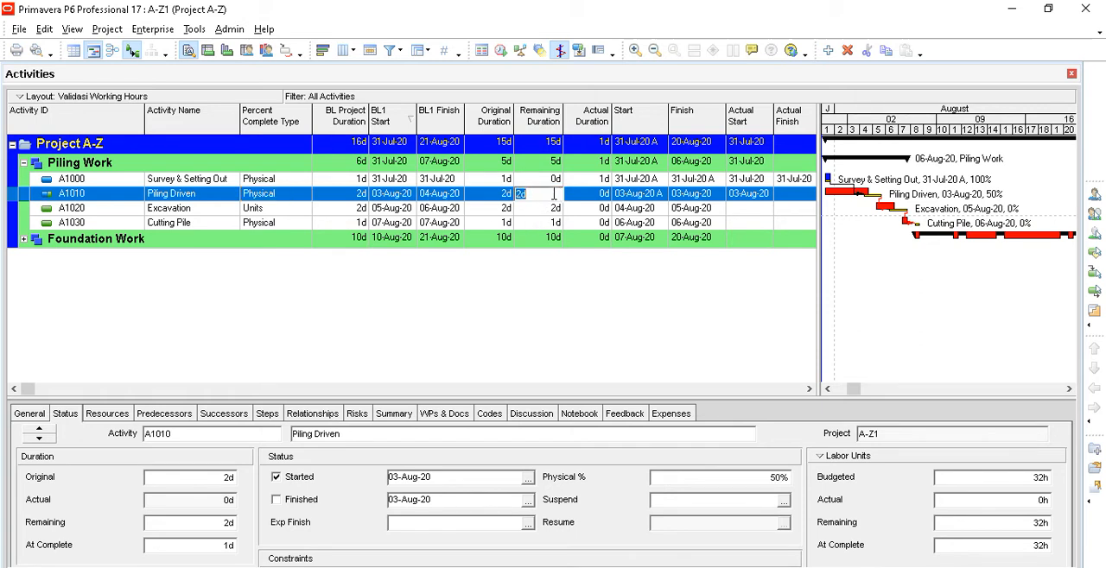
text(1)
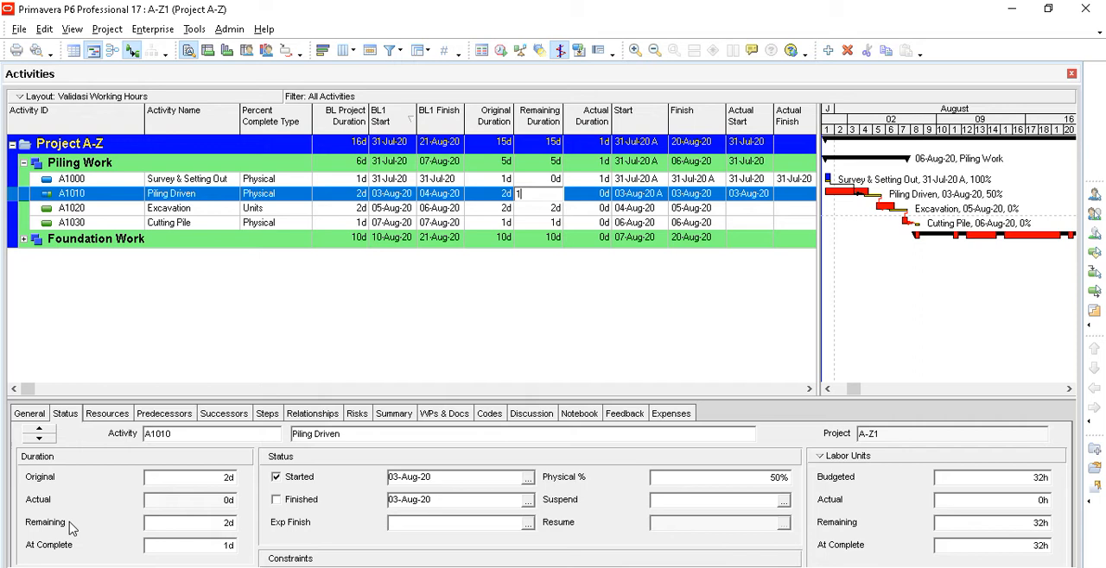
click(546, 214)
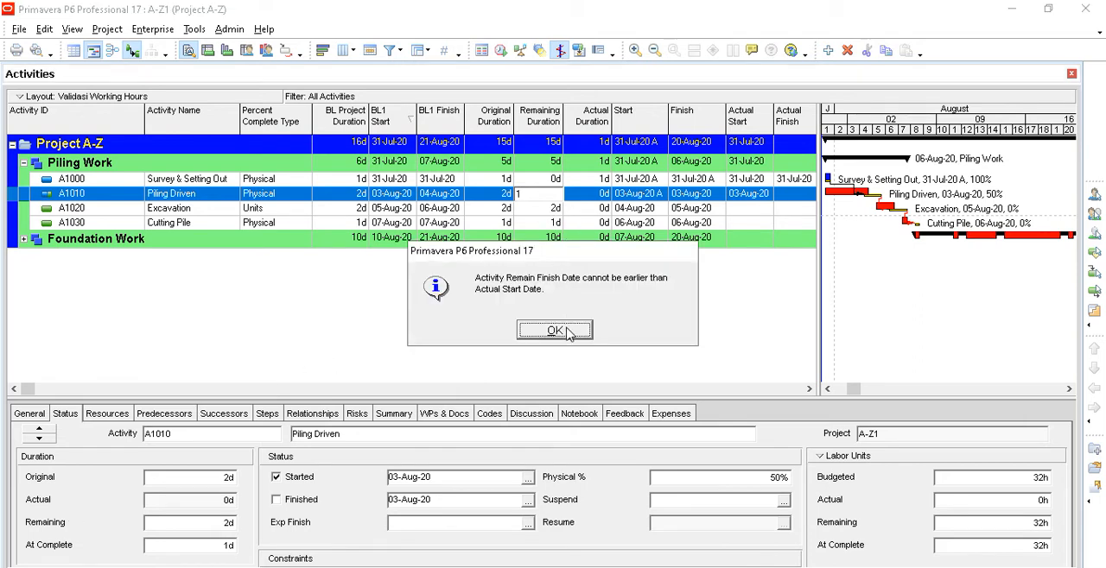
click(555, 331)
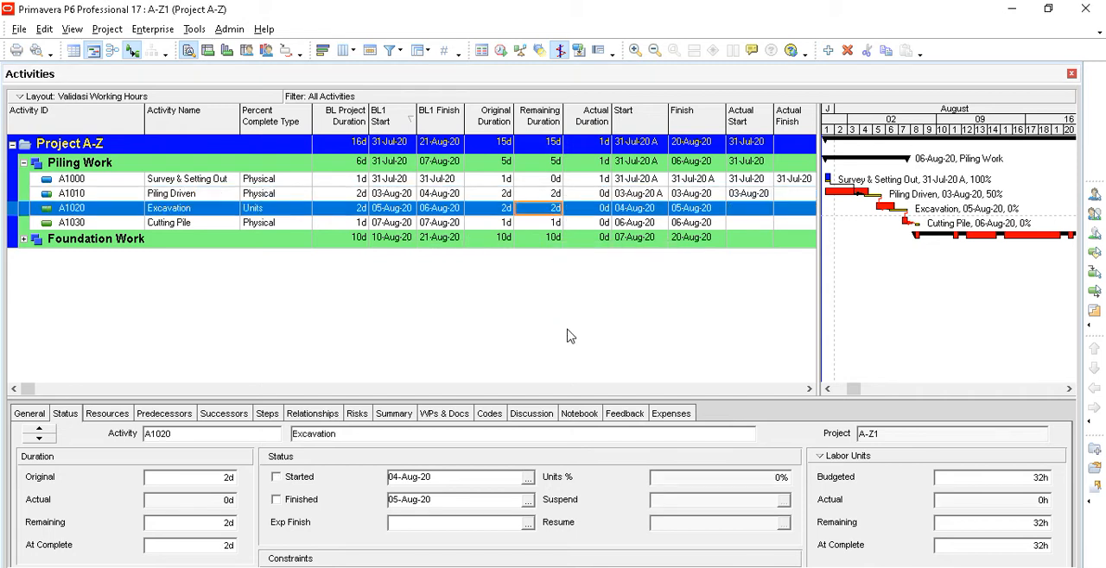
click(555, 196)
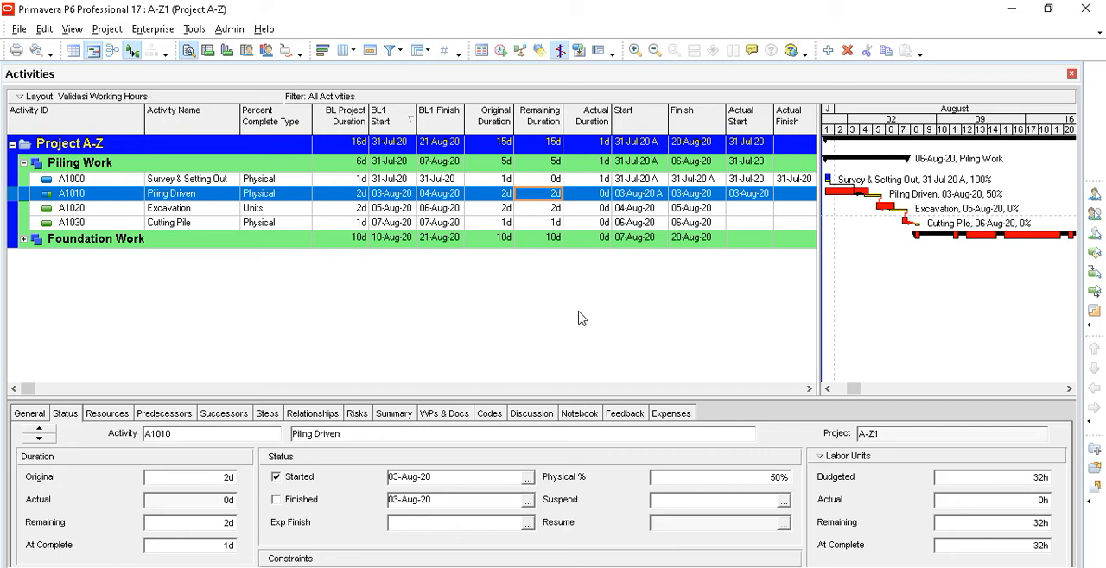
- Schedule the project with the current data date set to 03-Aug-20
click(194, 32)
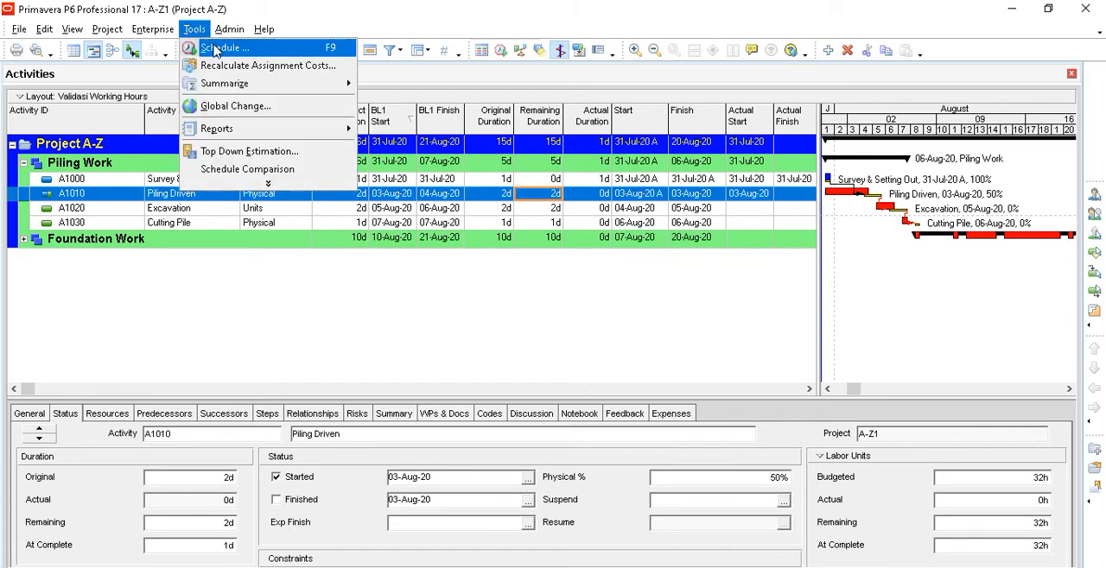
click(214, 46)
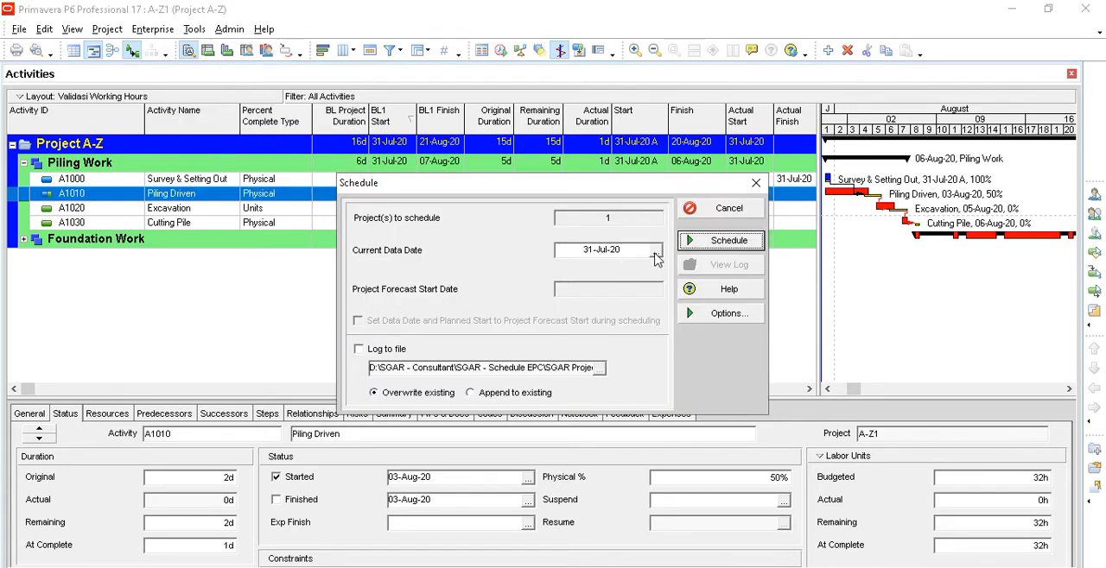
click(656, 252)
click(755, 279)
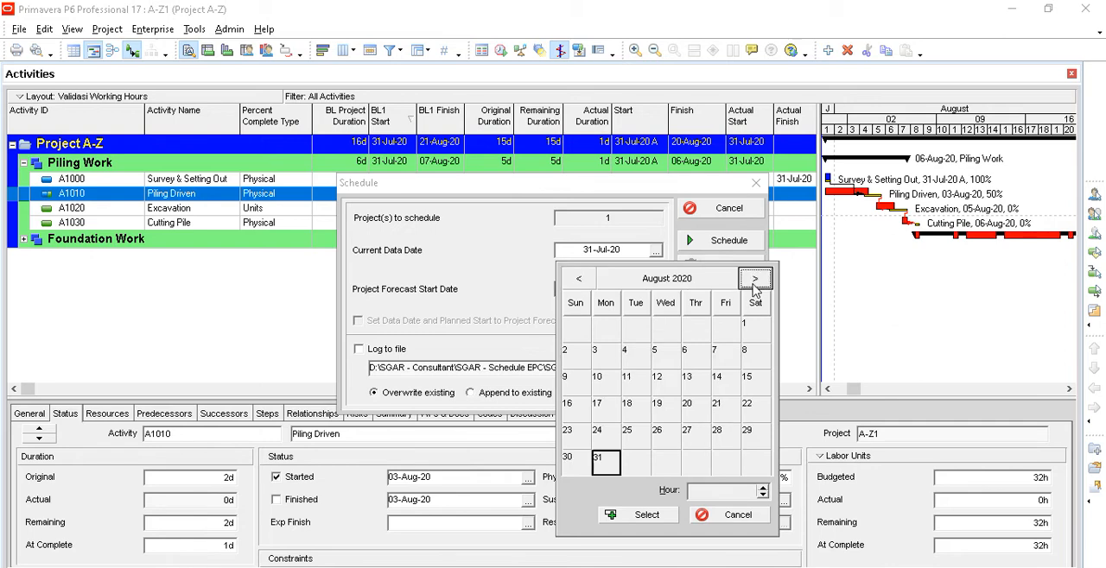
click(607, 358)
click(641, 515)
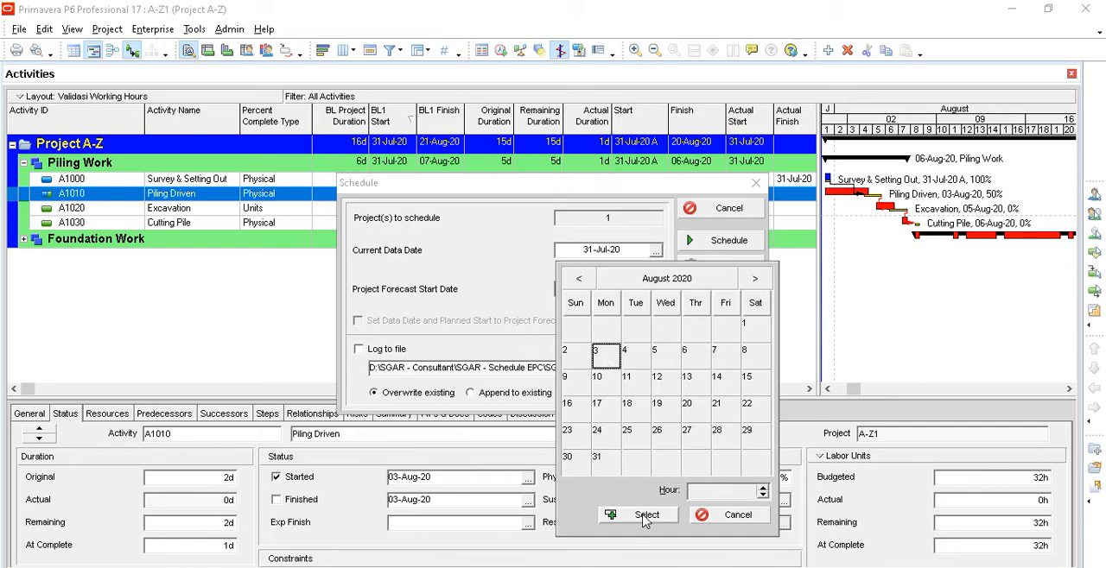
click(729, 240)
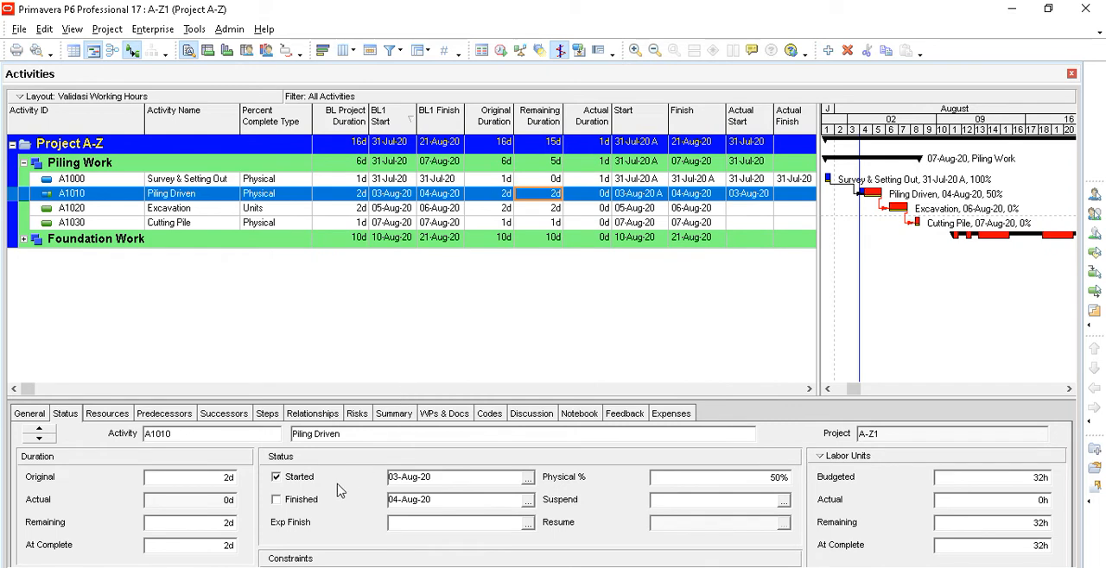
- Check A1010's actual labor units, the actual units of each assigned resource, and its at-complete duration
click(1030, 501)
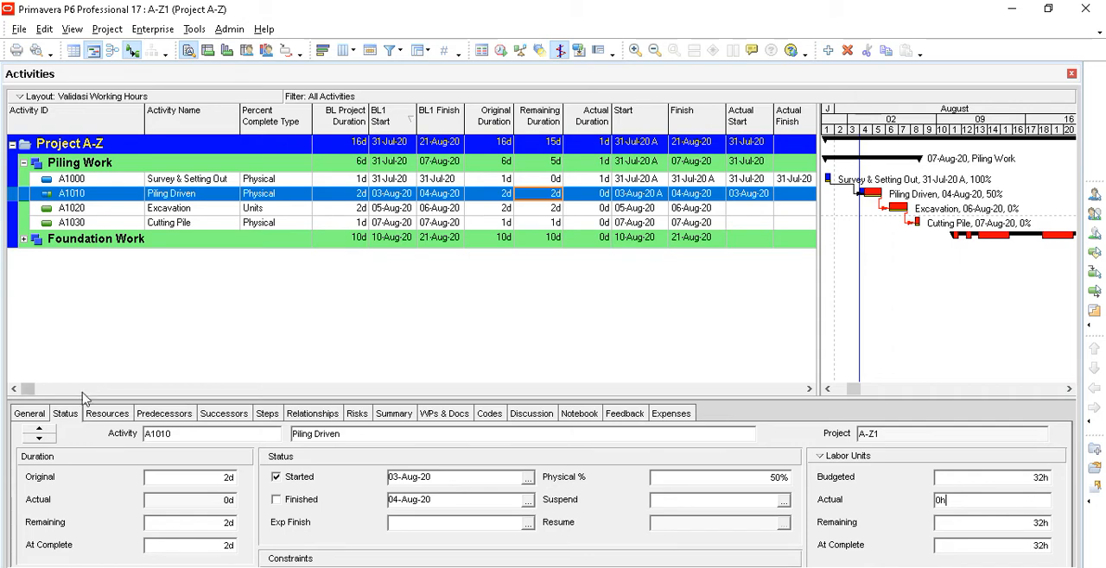
click(109, 415)
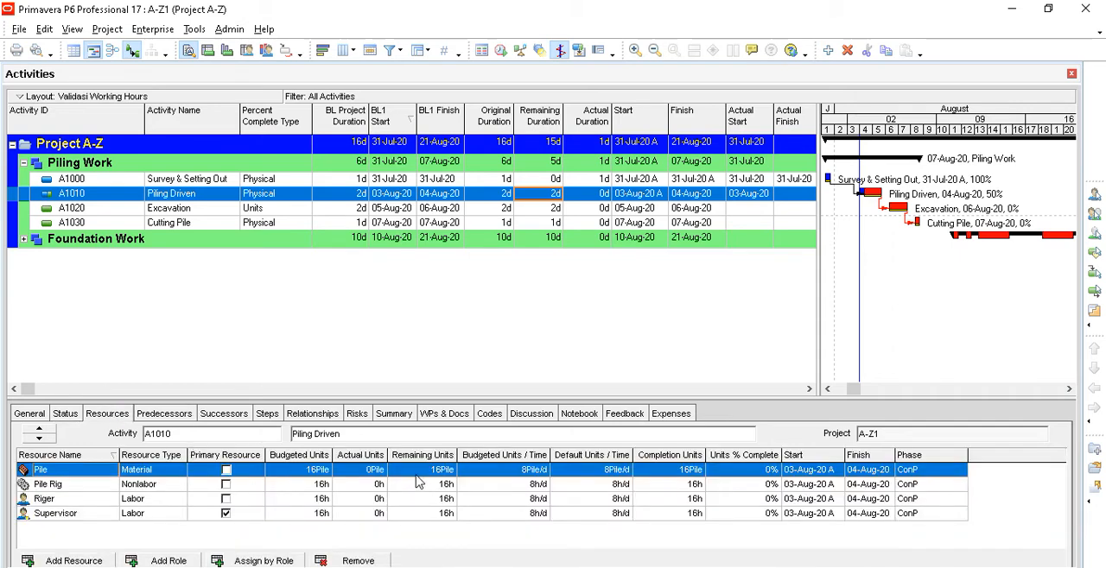
click(375, 488)
click(376, 501)
click(377, 515)
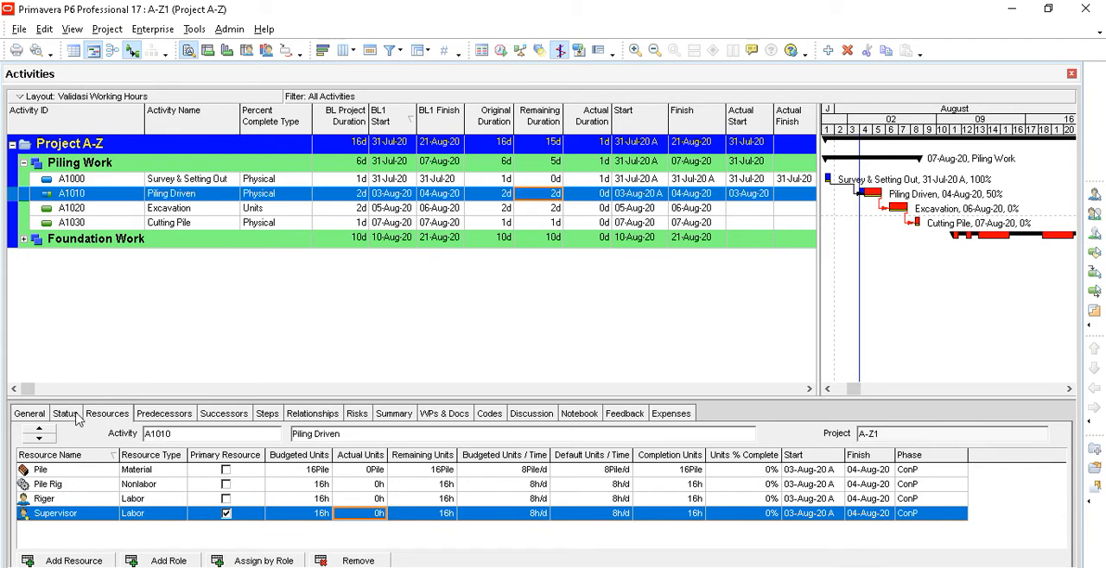
click(76, 416)
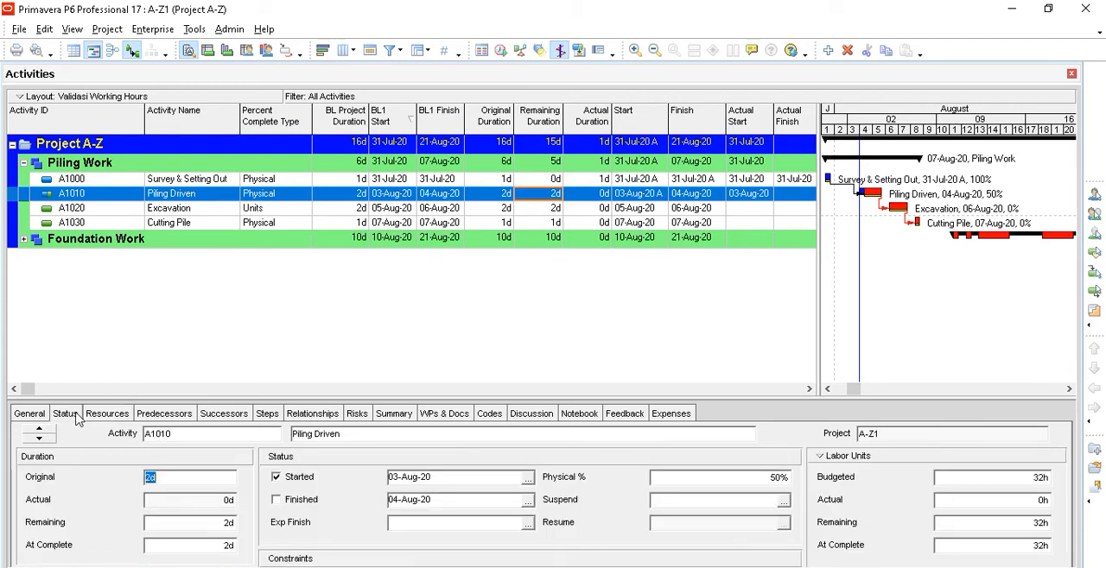
click(186, 548)
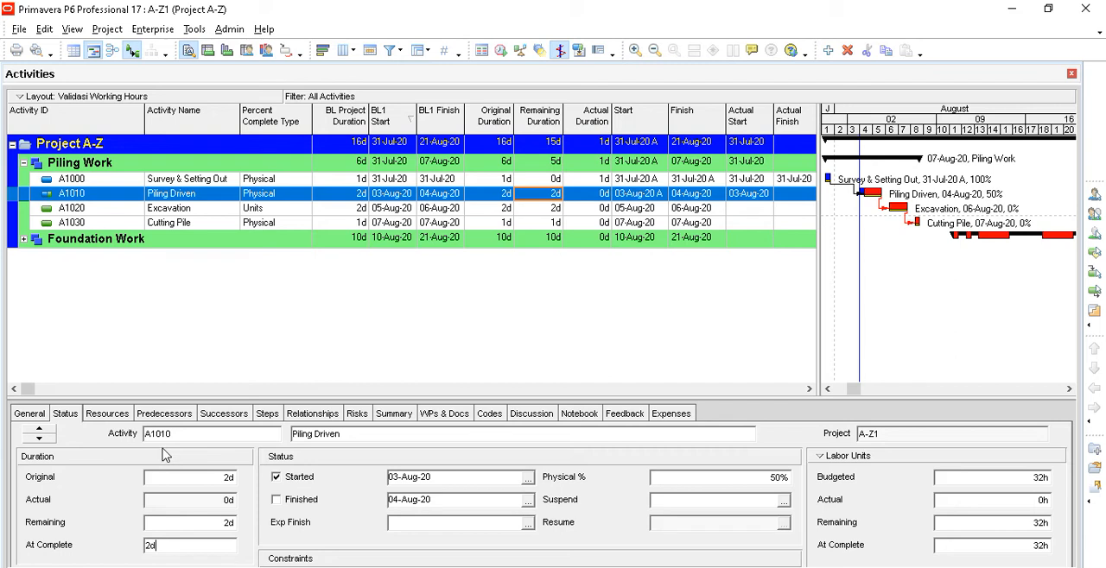
- Set the remaining duration of A1010 Piling Driven to 1 day in its status details
click(185, 523)
double_click(185, 523)
text(1)
click(200, 546)
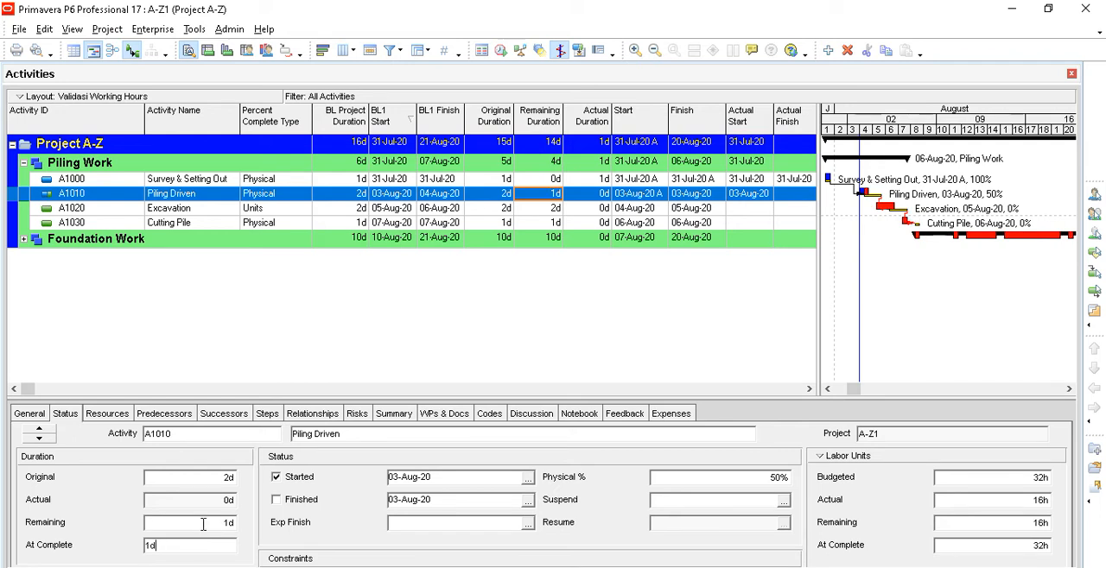
- Review A1010's original and remaining durations and actual labor units, and switch the units display to Nonlabor Units to check the actual value
click(189, 481)
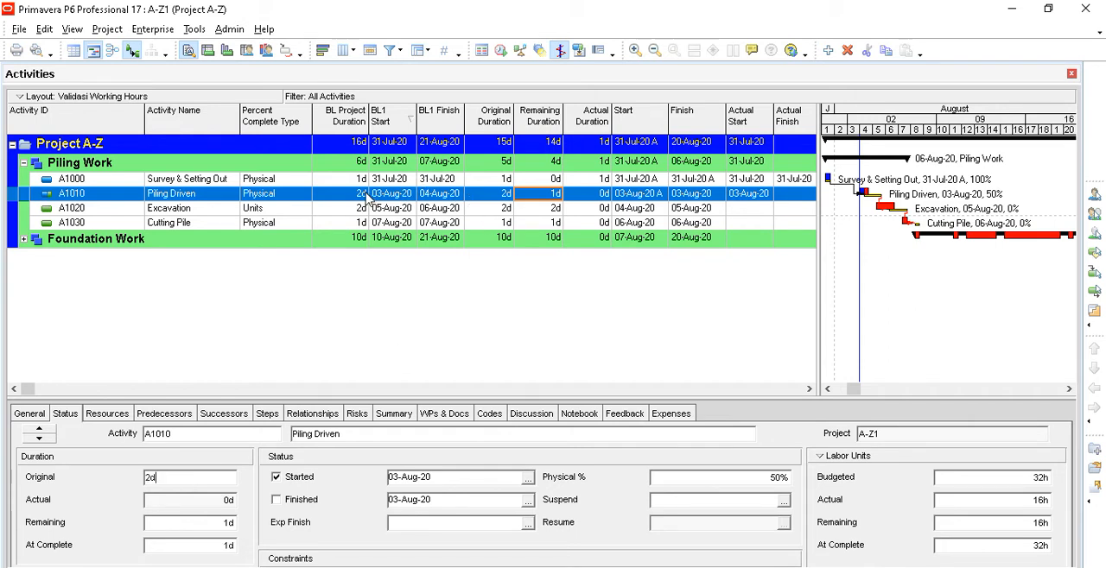
click(360, 199)
click(228, 477)
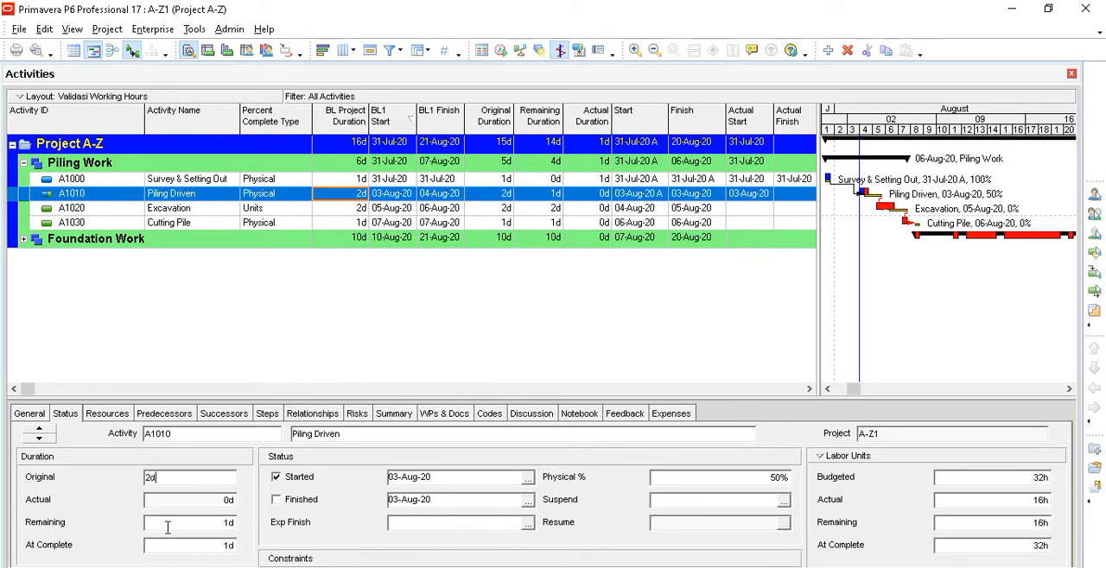
click(197, 526)
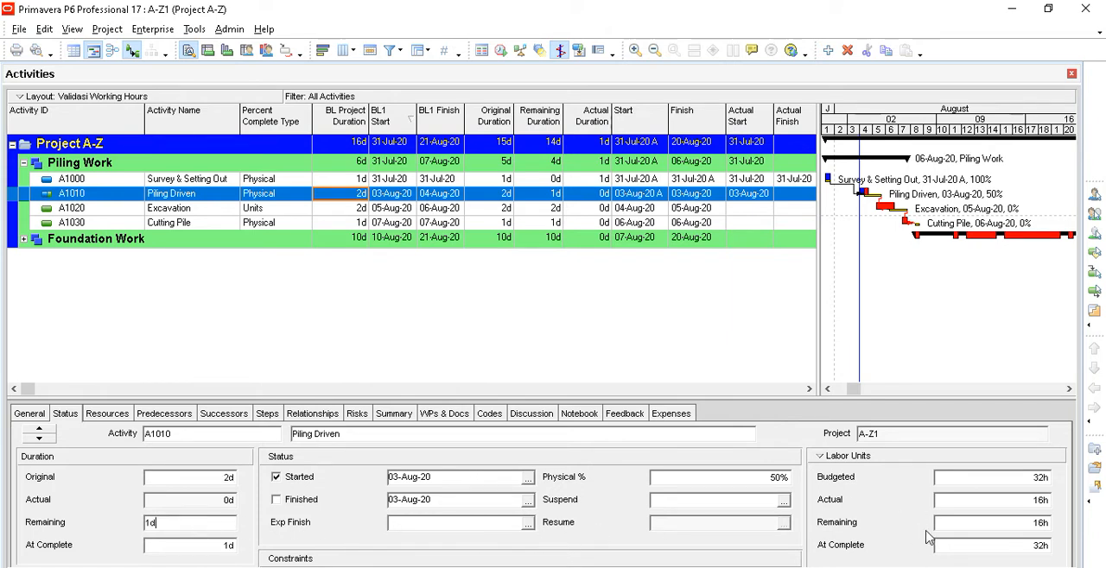
click(972, 499)
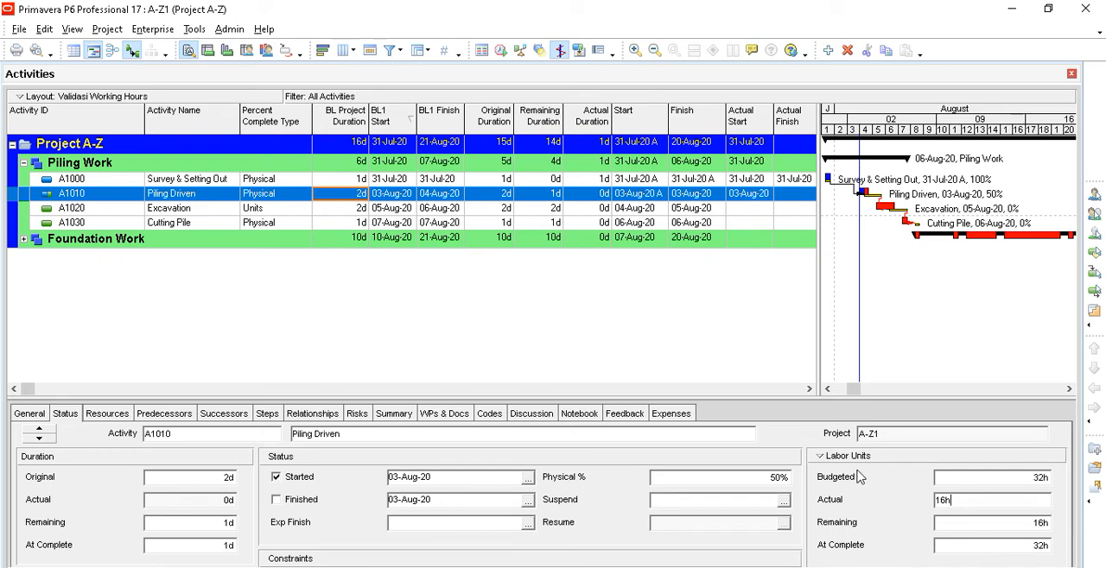
click(822, 458)
click(844, 497)
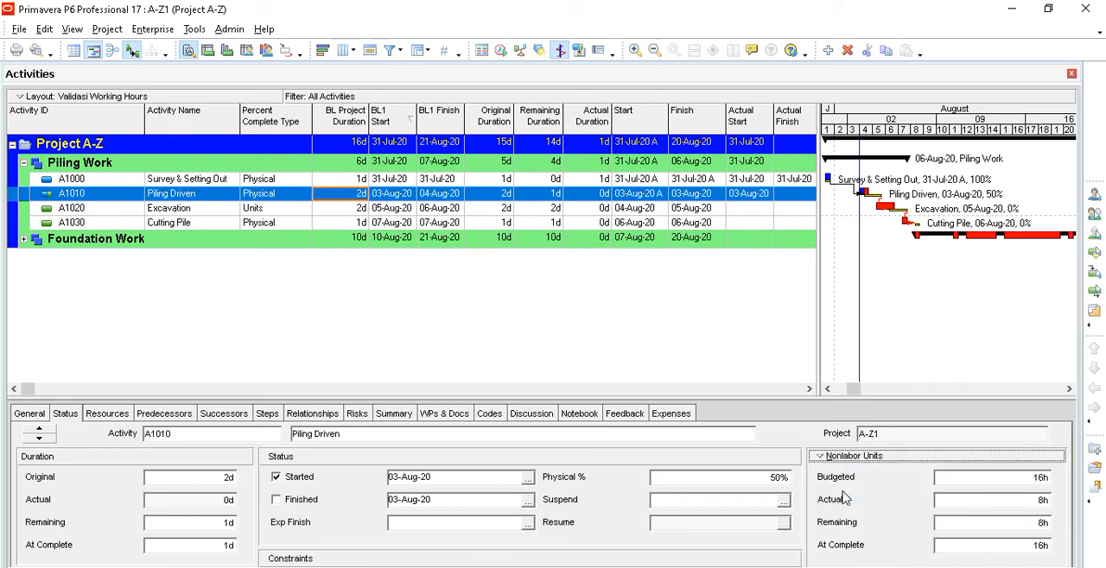
click(999, 504)
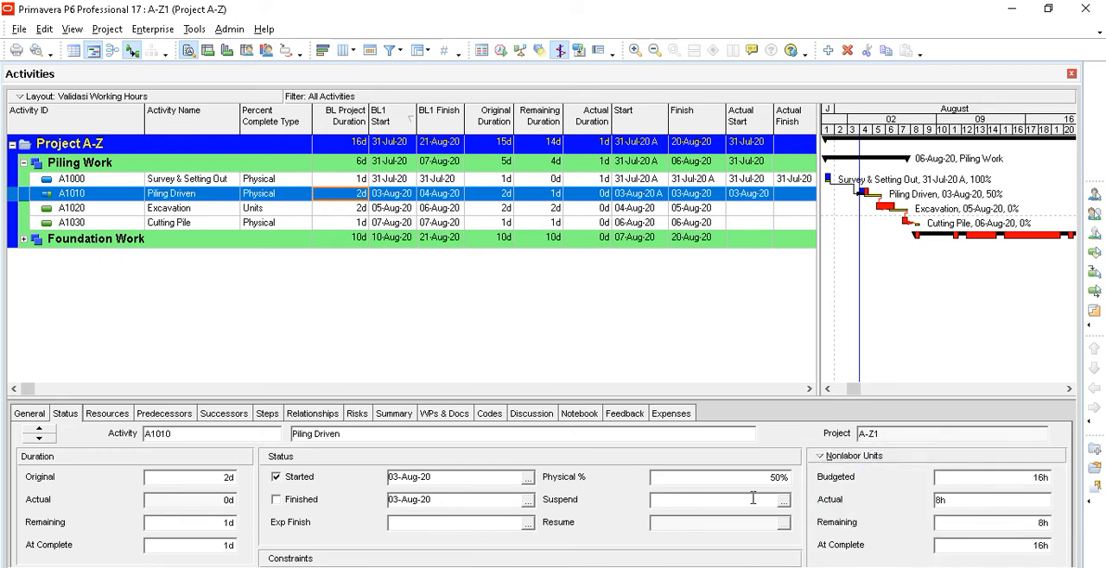
- Check the actual units of A1010's Pile, Pile Rig, Riger and Supervisor resource assignments
click(123, 414)
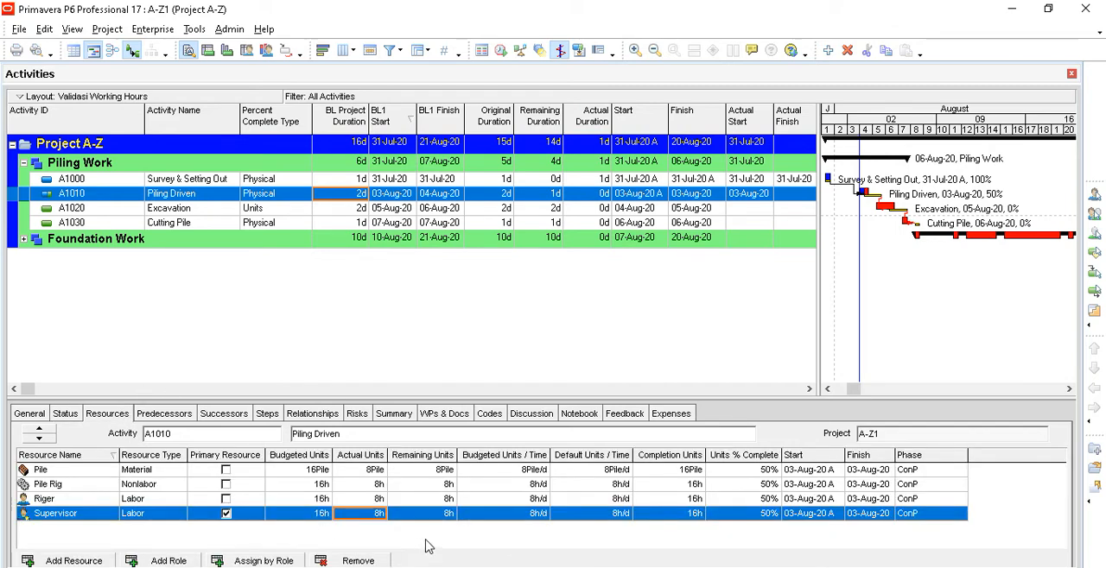
click(381, 474)
click(378, 486)
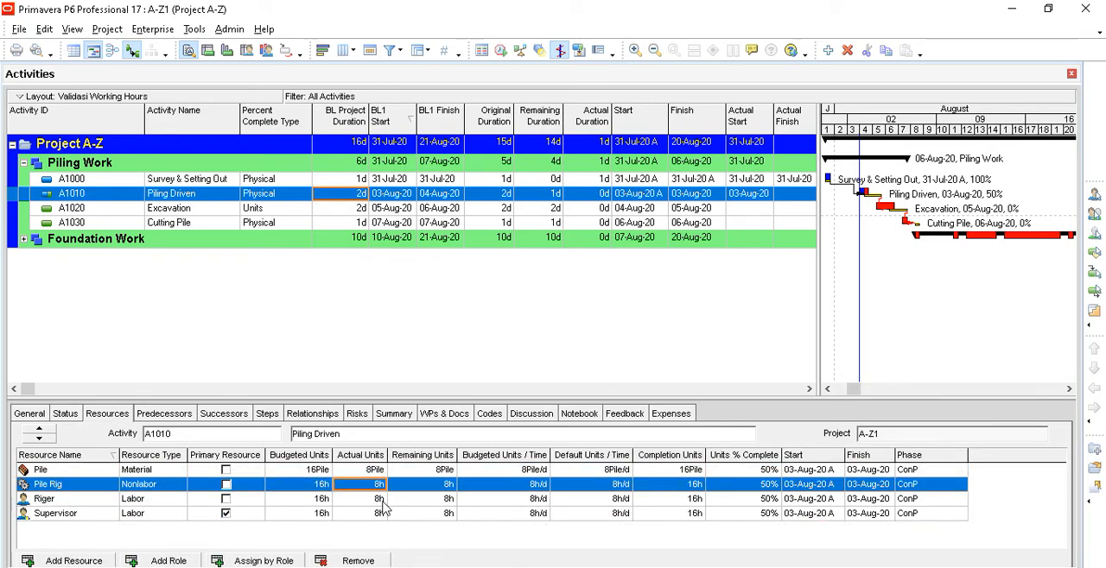
click(379, 500)
click(379, 514)
click(376, 471)
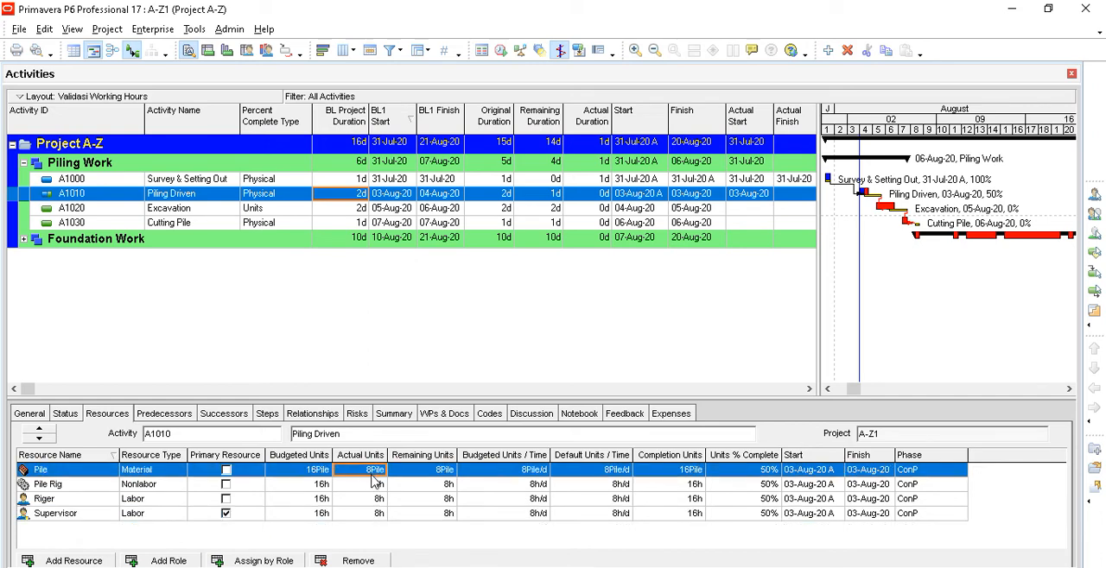
click(378, 487)
click(379, 501)
click(380, 514)
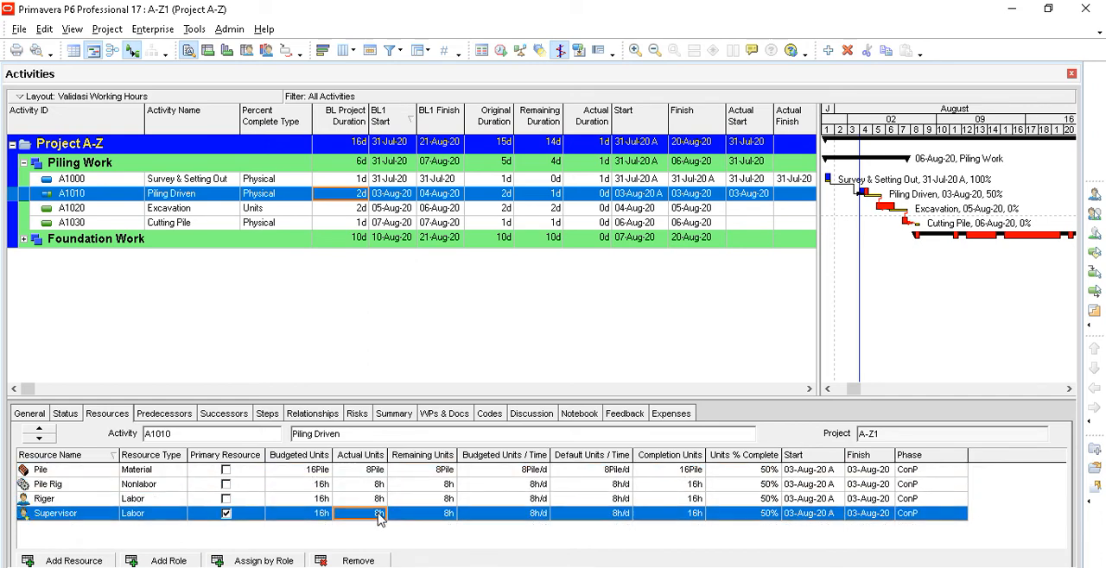
- Check the Pile resource's actual units, the nonlabor units and the duration type of A1010 Piling Driven
click(376, 474)
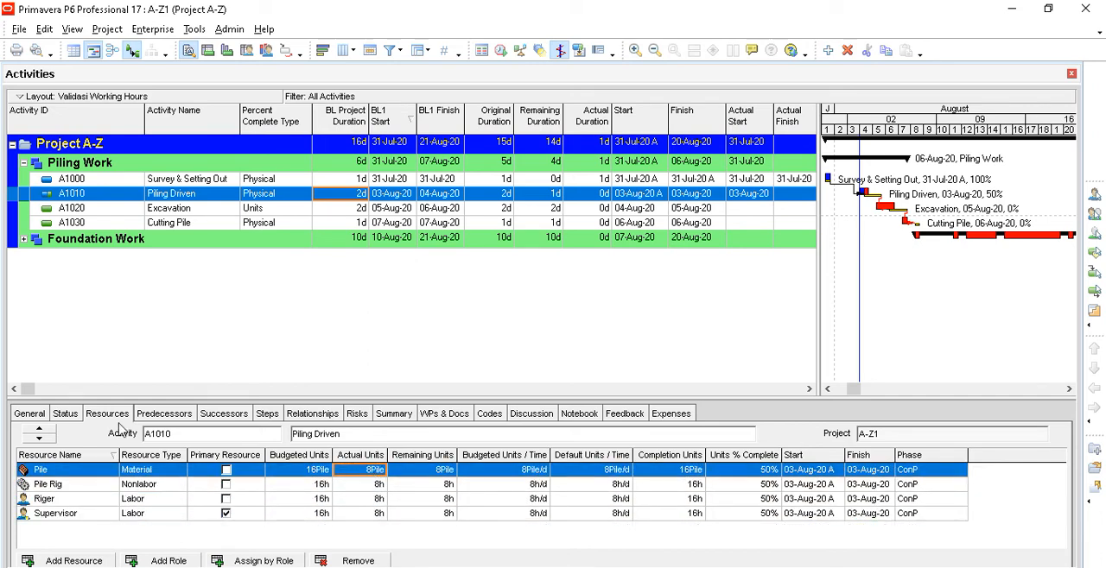
click(65, 414)
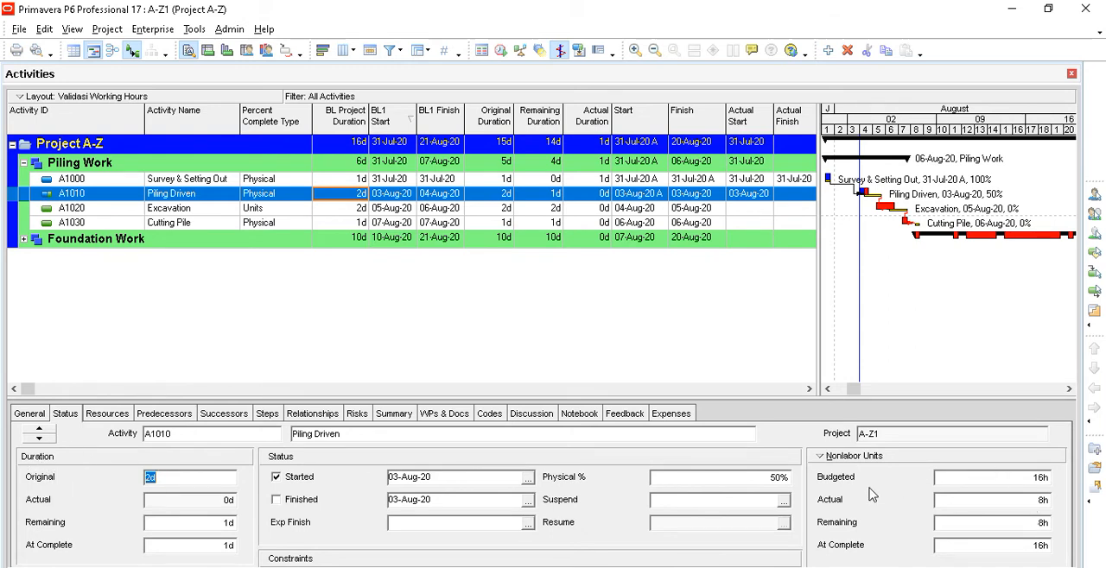
click(28, 414)
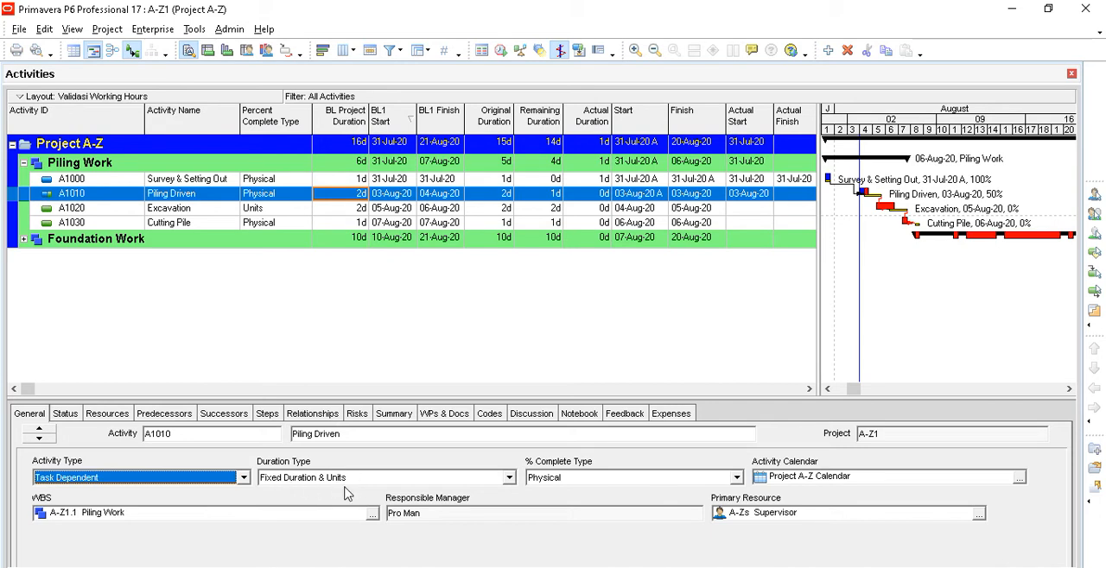
- Set the remaining duration of A1010 Piling Driven to 2 days and check the effect on its resources' actual units
click(73, 415)
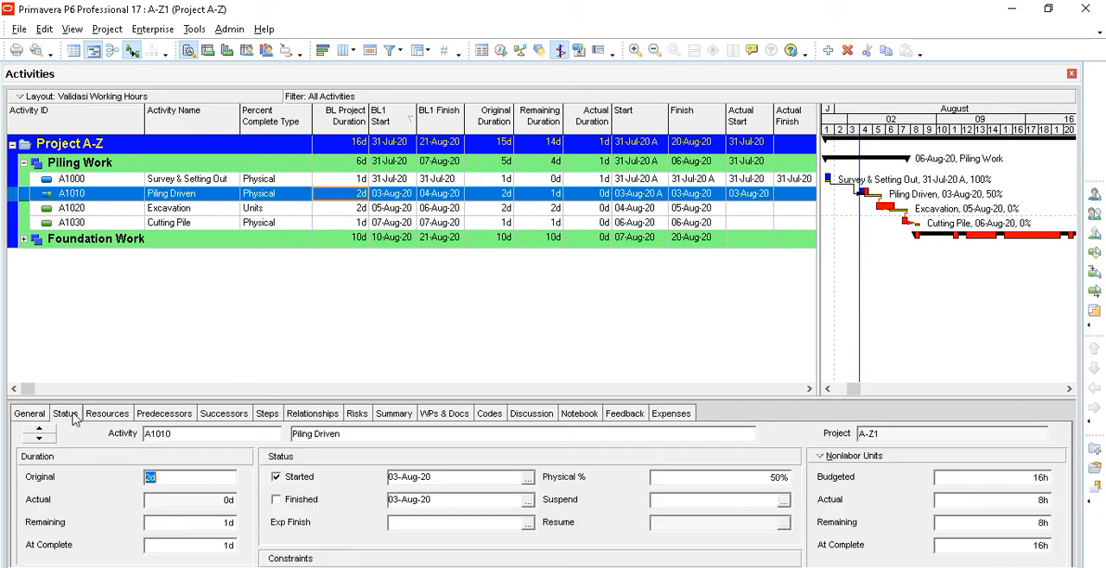
click(198, 526)
text(2)
click(195, 506)
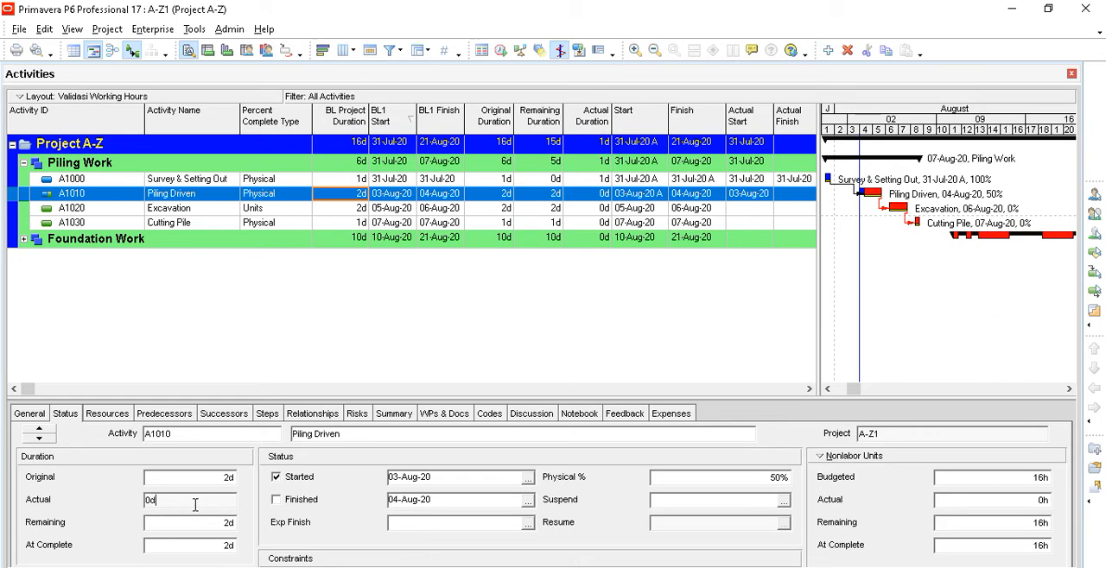
click(110, 415)
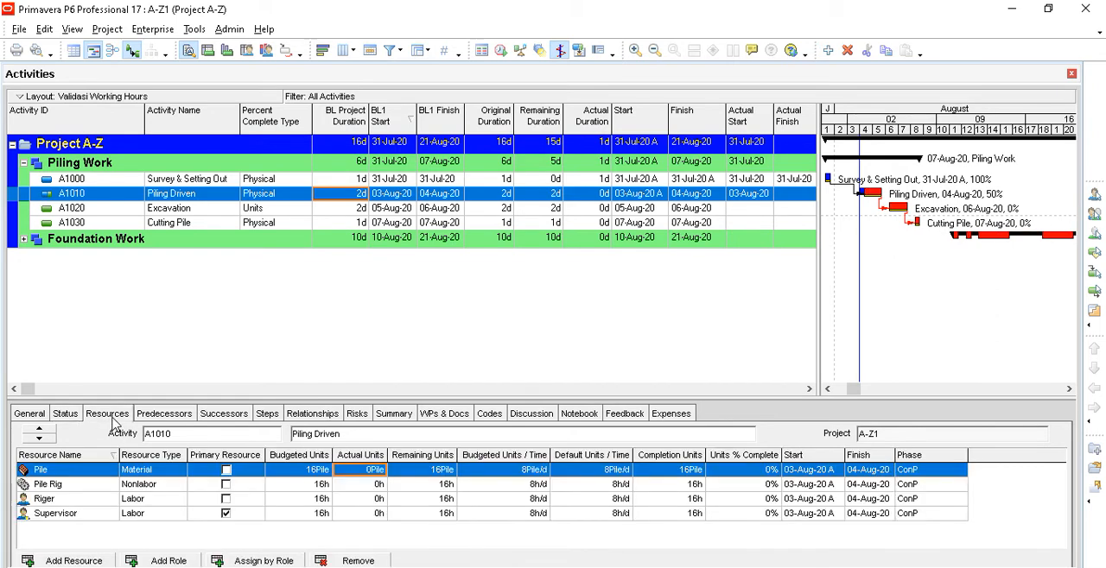
click(74, 415)
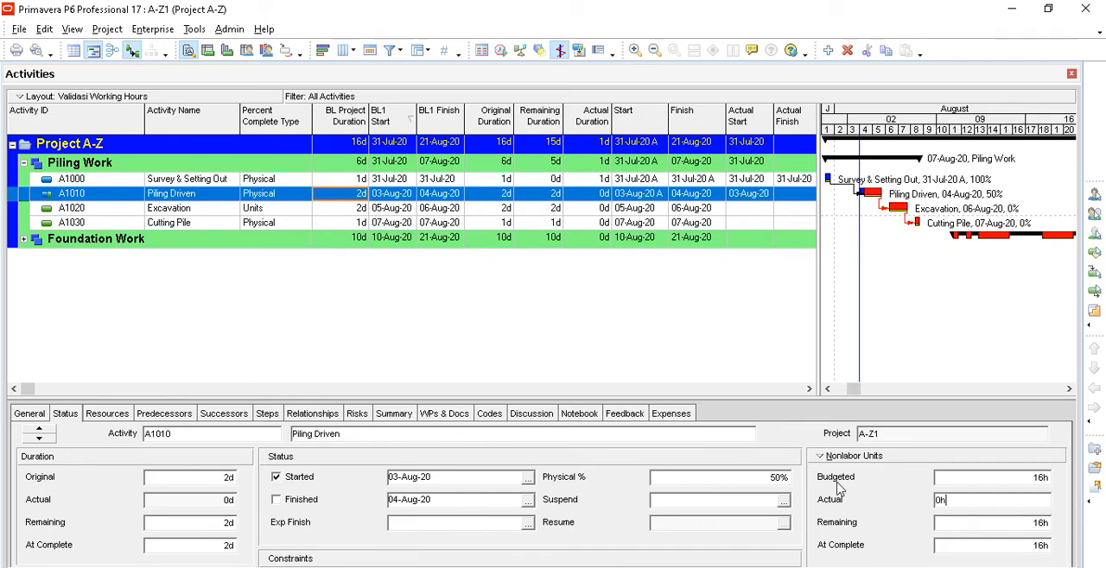
- Switch A1010's units display to Labor Units and set the remaining duration to 1 day
click(836, 456)
click(831, 476)
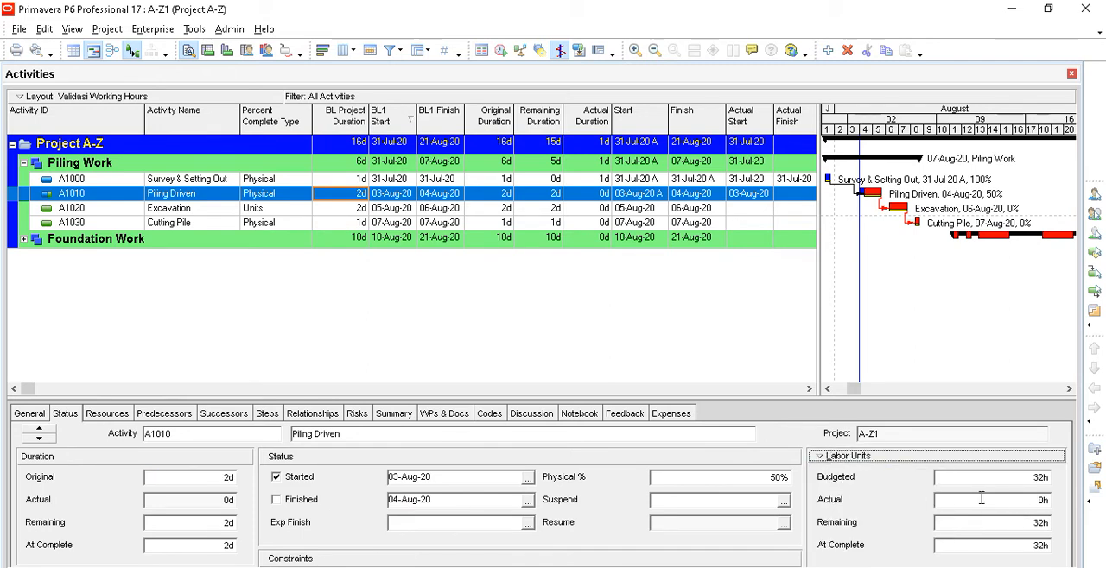
click(1002, 501)
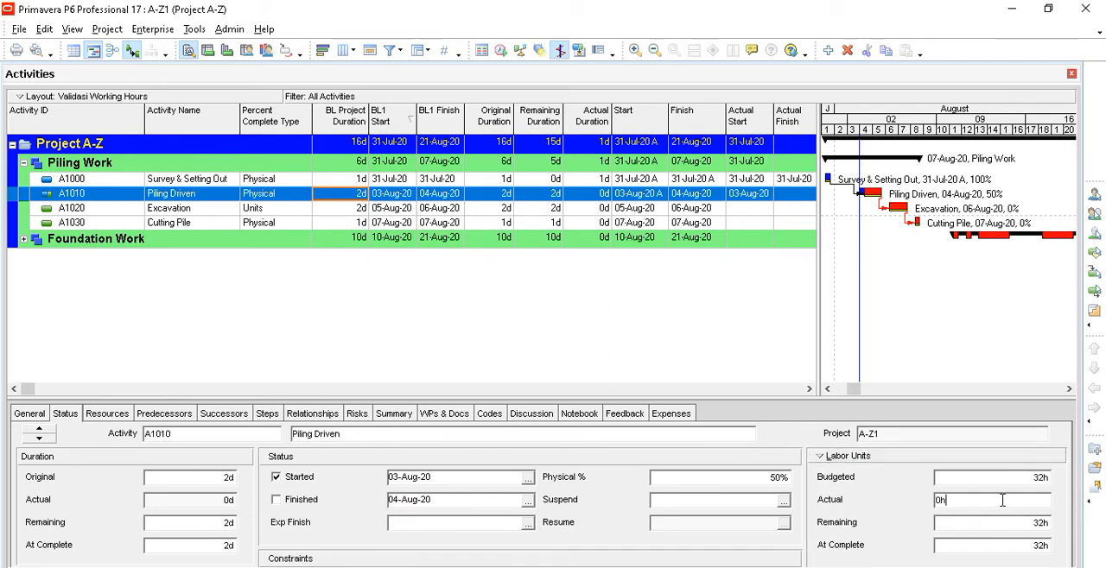
click(227, 523)
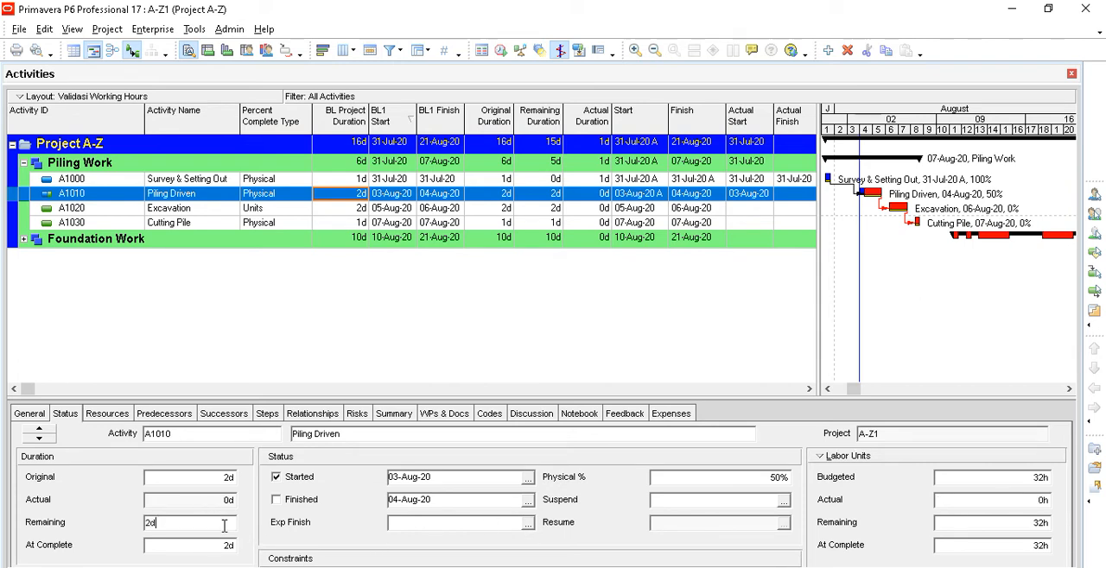
text(1)
click(172, 481)
click(1041, 502)
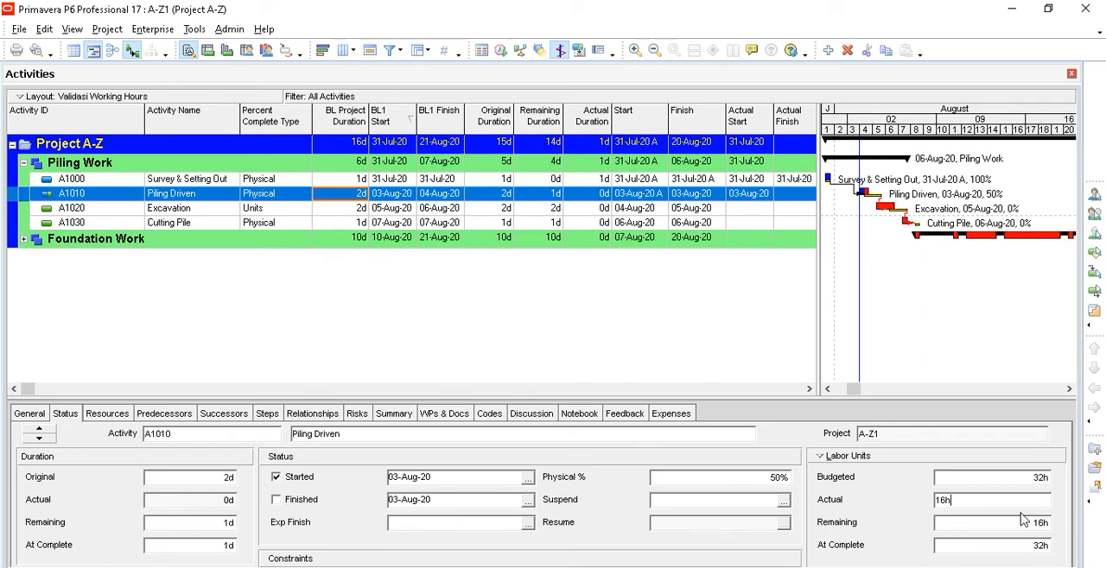
click(953, 484)
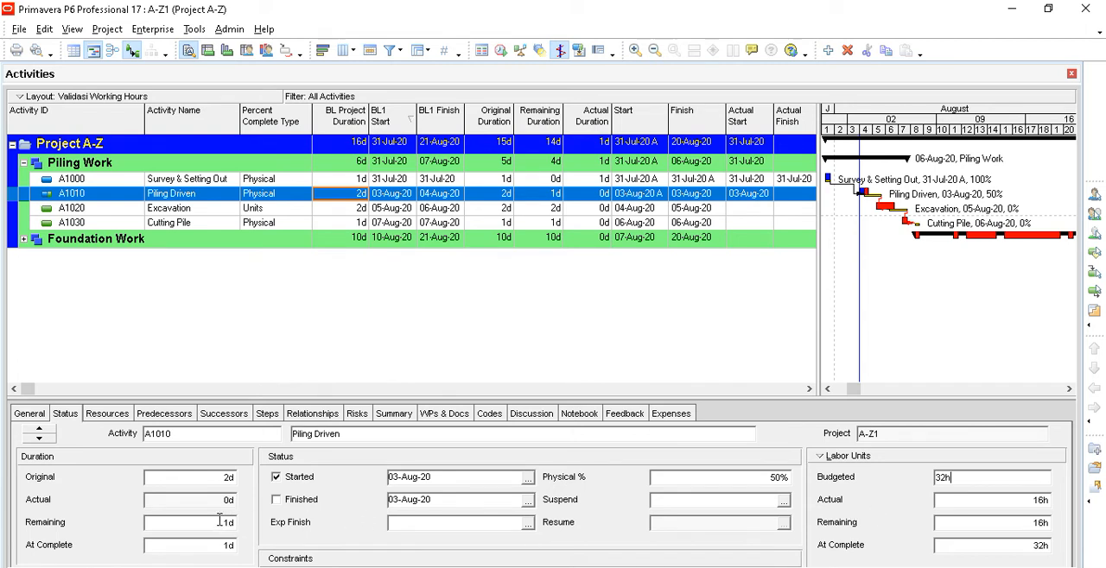
click(828, 458)
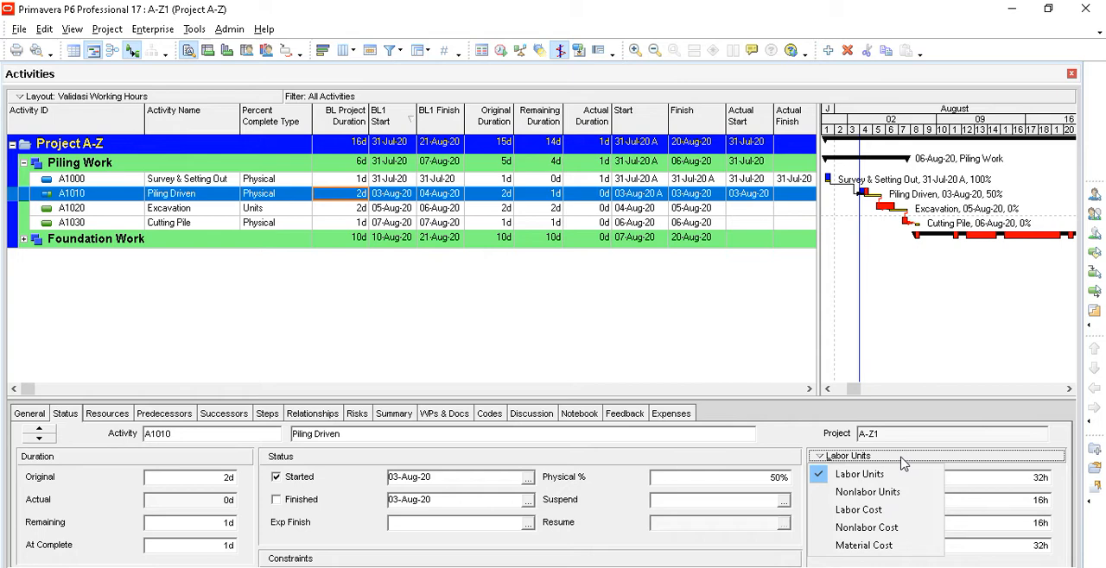
click(804, 437)
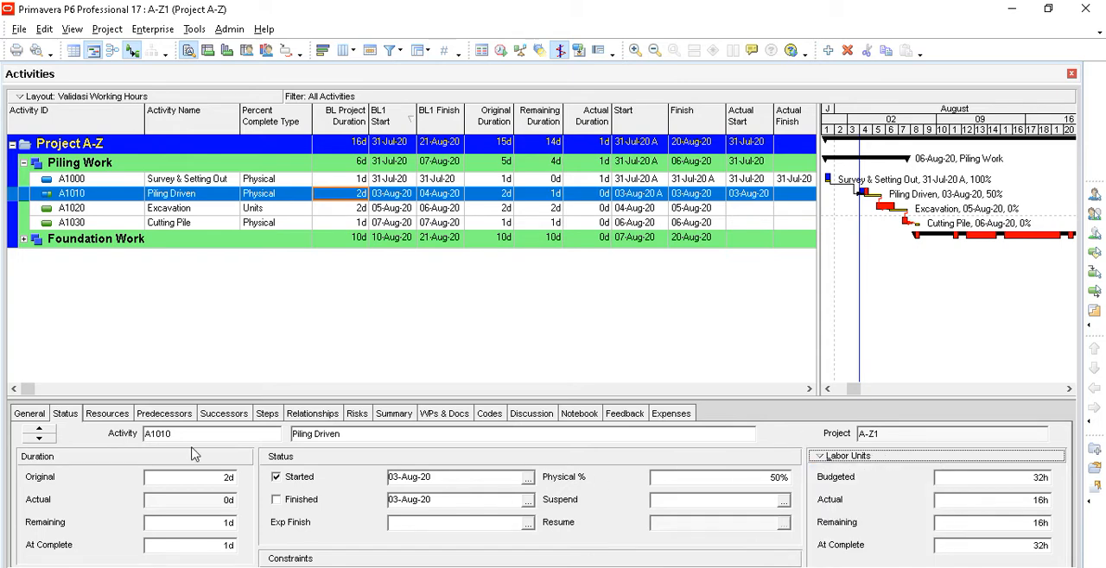
- Set the actual units of the Pile material resource on A1010 to 10
click(107, 416)
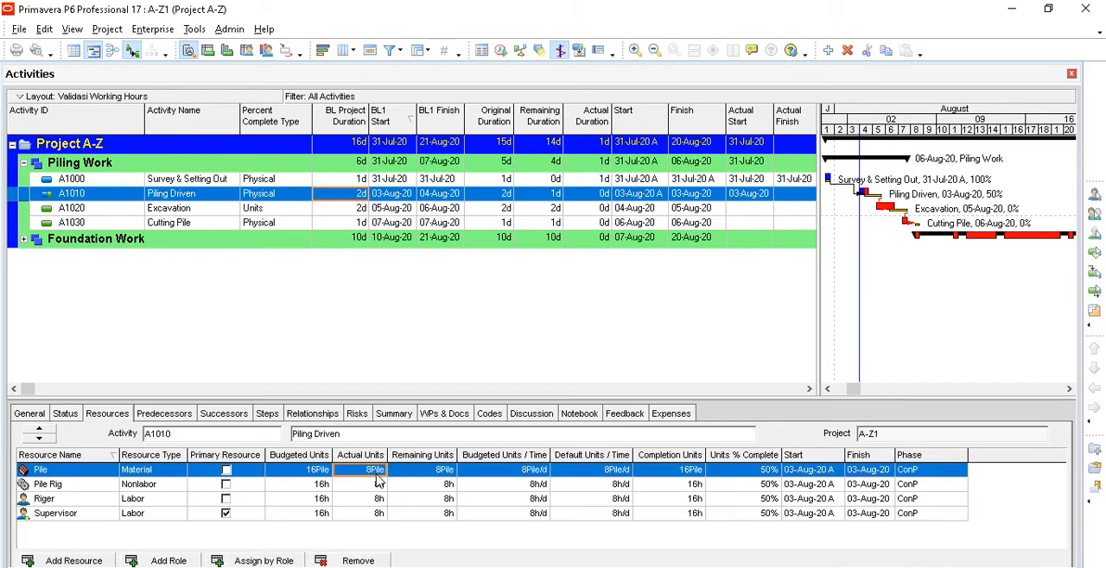
click(377, 470)
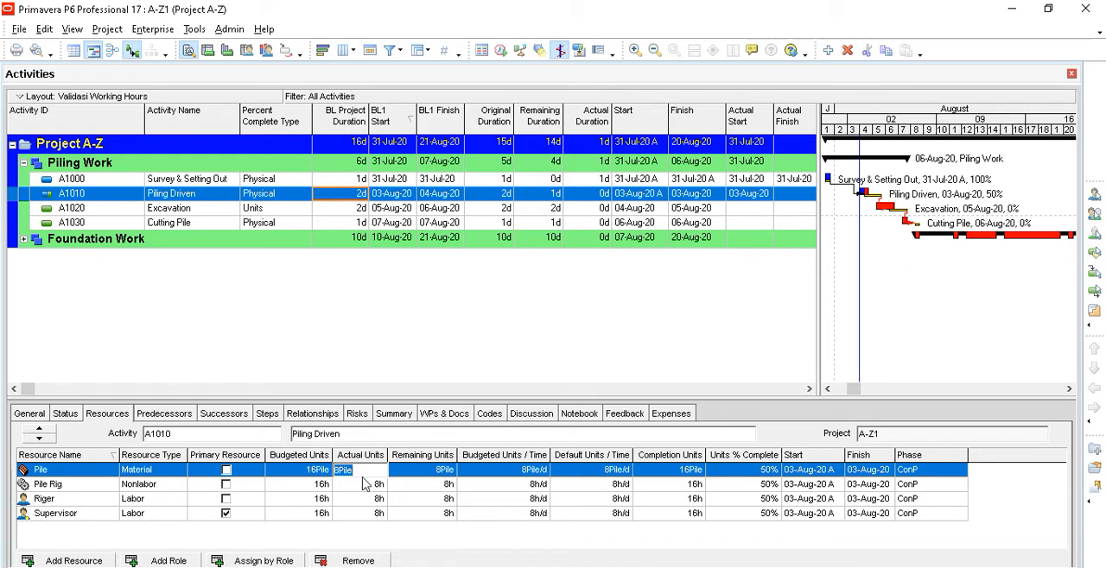
text(10)
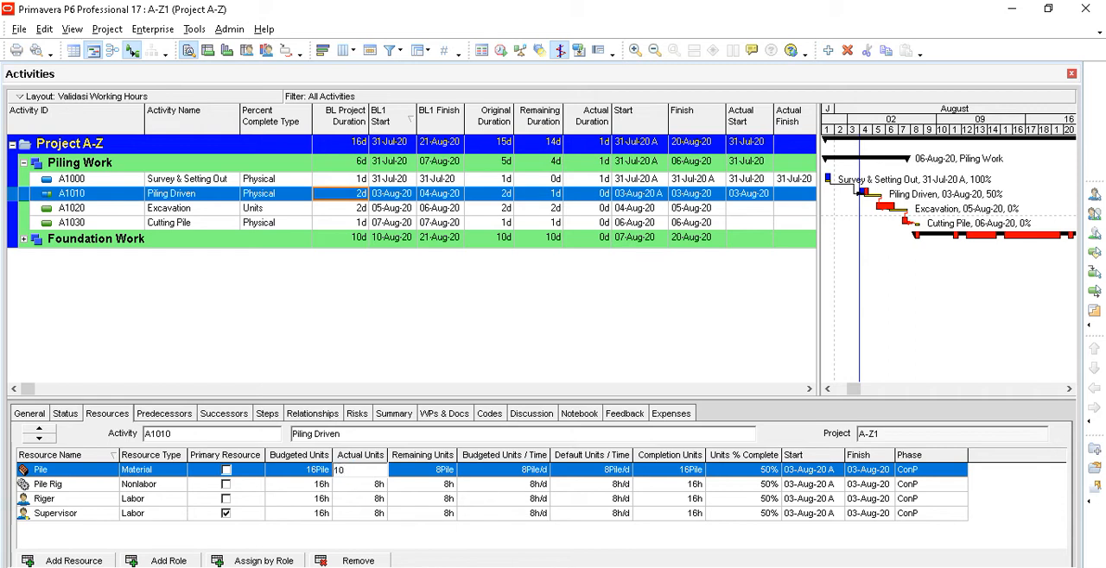
click(369, 486)
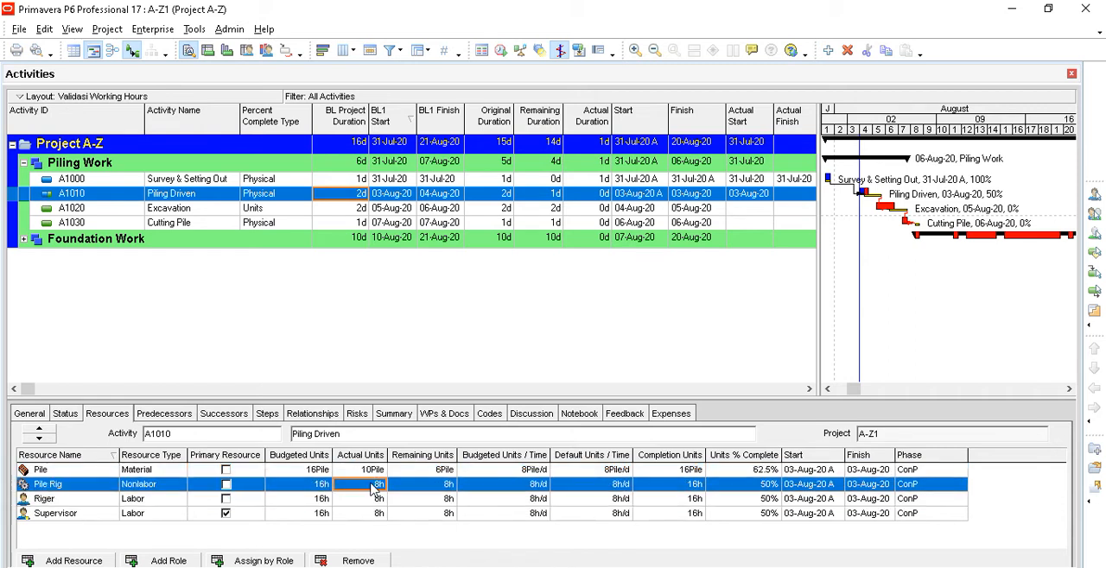
- Check the actual units of A1010's Pile Rig, Riger, Supervisor and Pile resource assignments
click(378, 500)
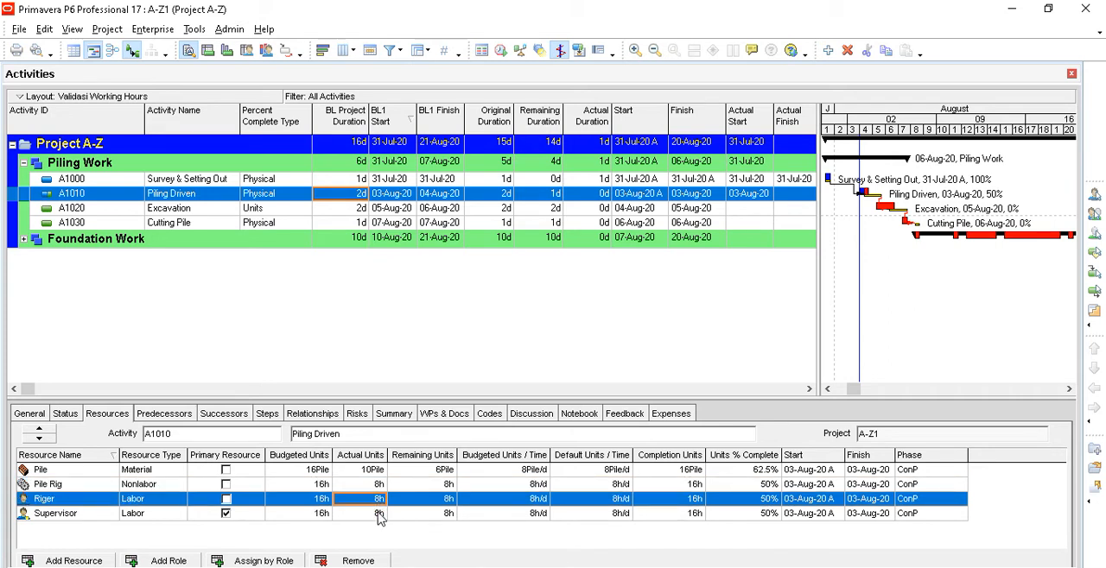
click(602, 486)
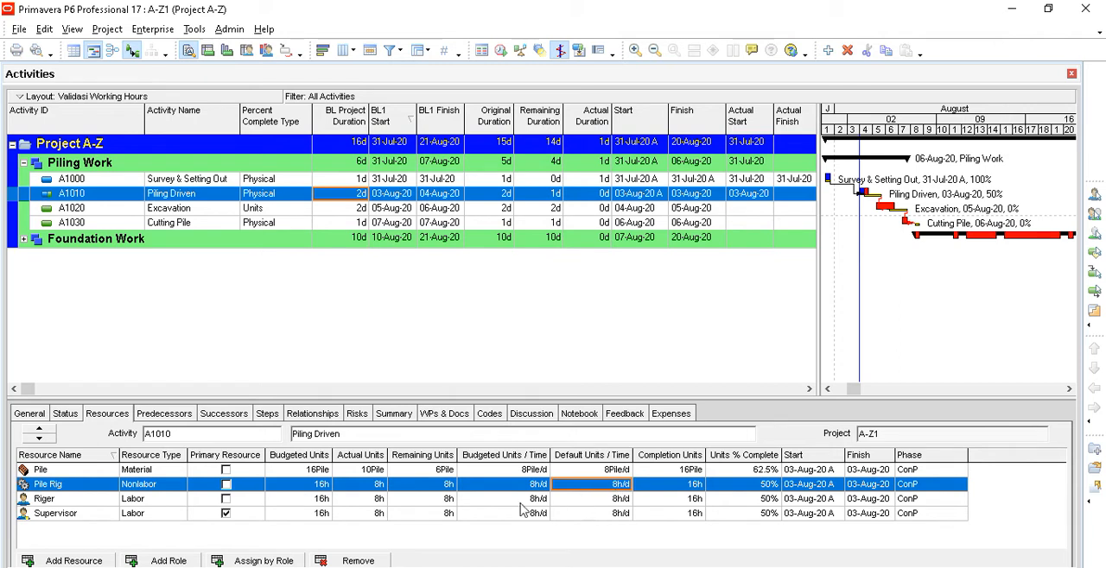
click(380, 485)
click(384, 499)
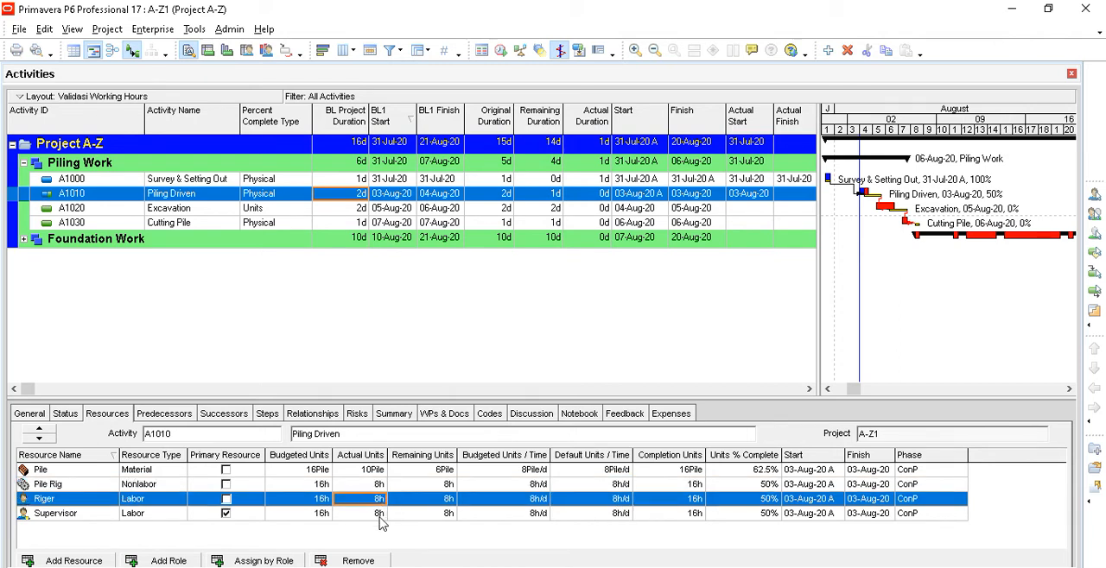
click(383, 515)
click(381, 488)
click(377, 502)
click(362, 471)
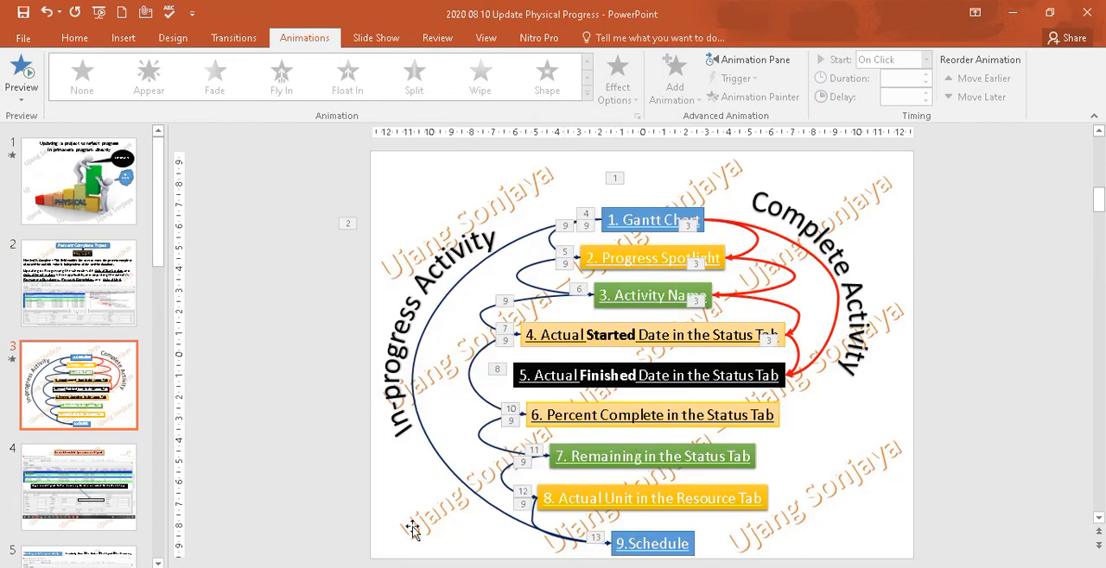
- Look through the physical progress update slides in PowerPoint and return to Primavera P6
scroll(76, 432, down, 2)
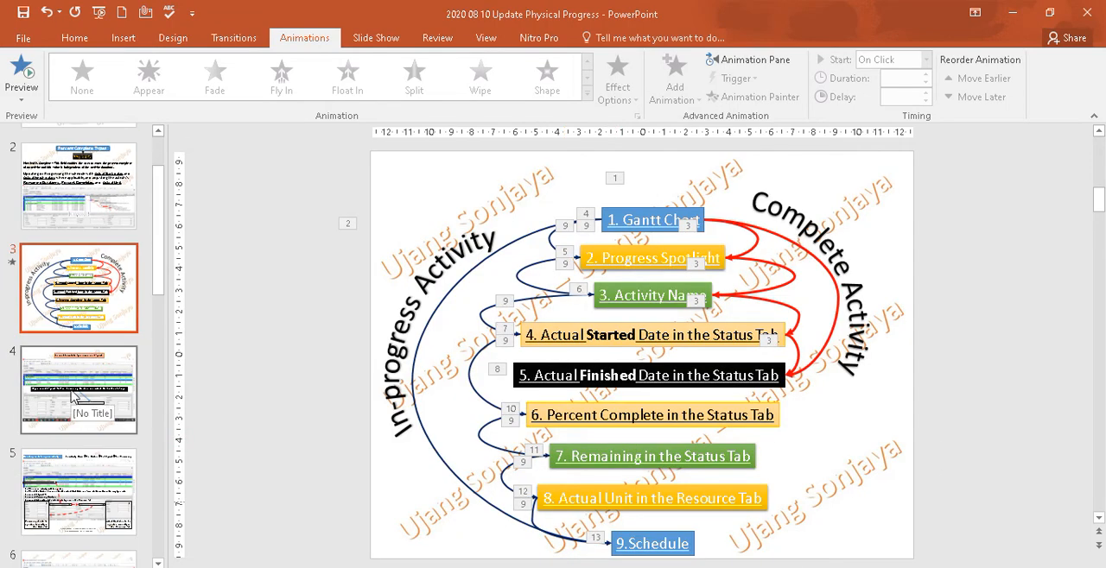
scroll(95, 471, down, 2)
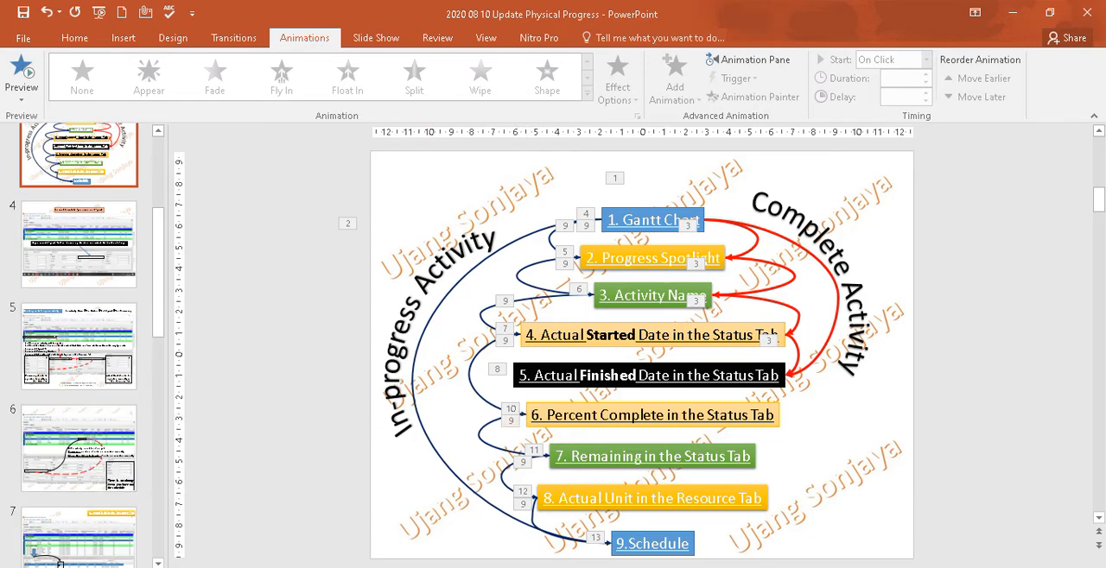
click(469, 566)
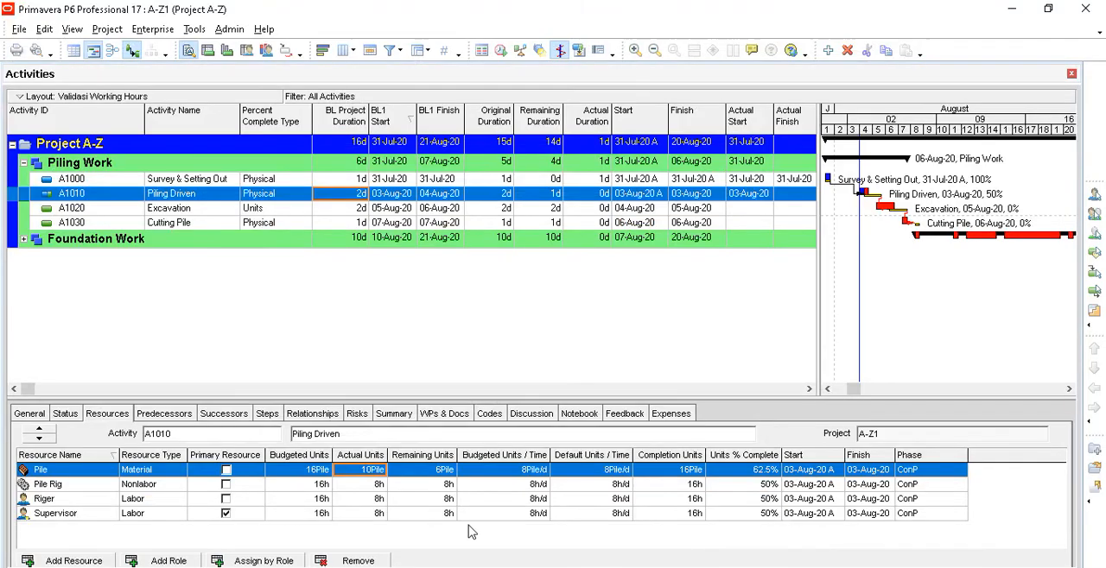
- Review A1010's remaining duration and actual labor units, and switch the units display to Nonlabor Units
click(75, 415)
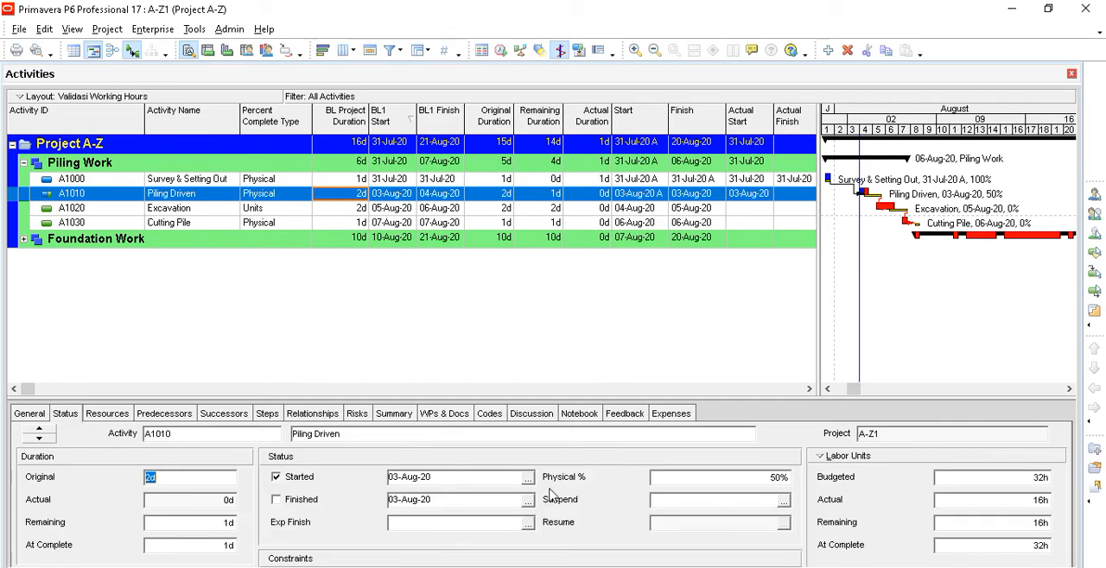
click(211, 523)
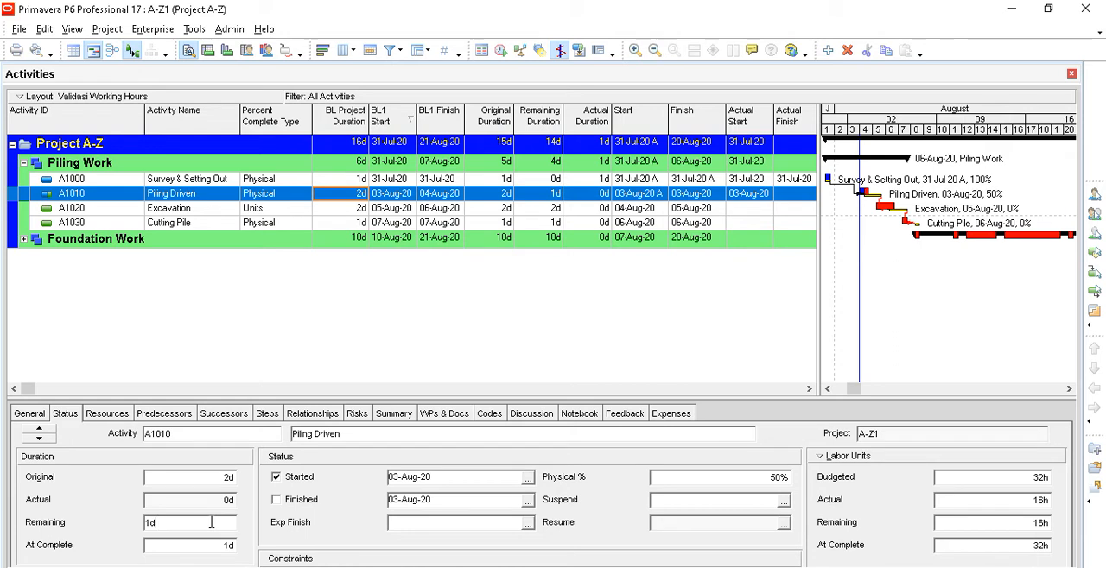
click(966, 503)
click(822, 458)
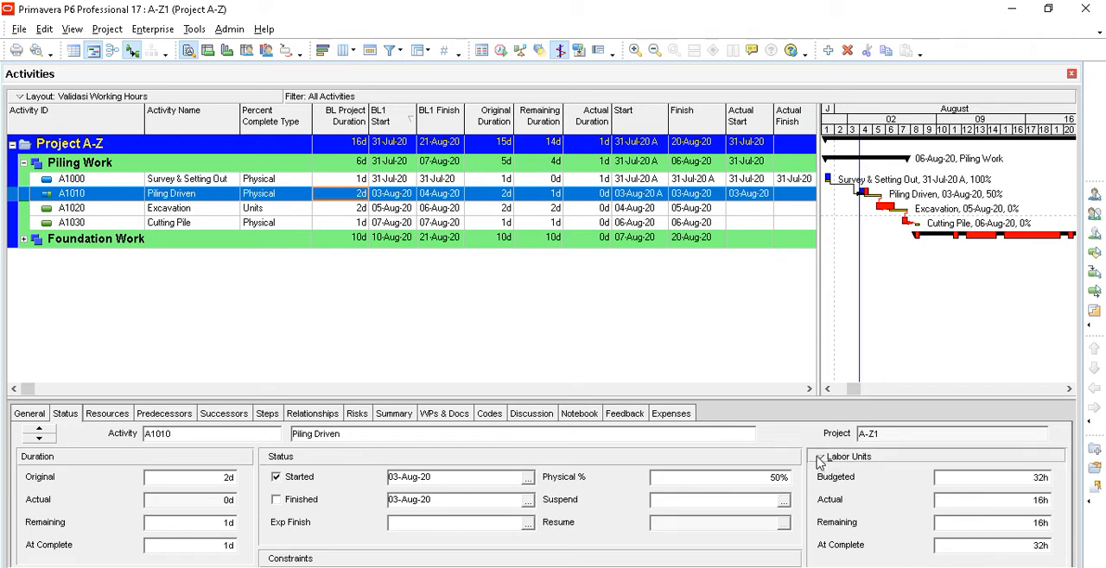
click(864, 491)
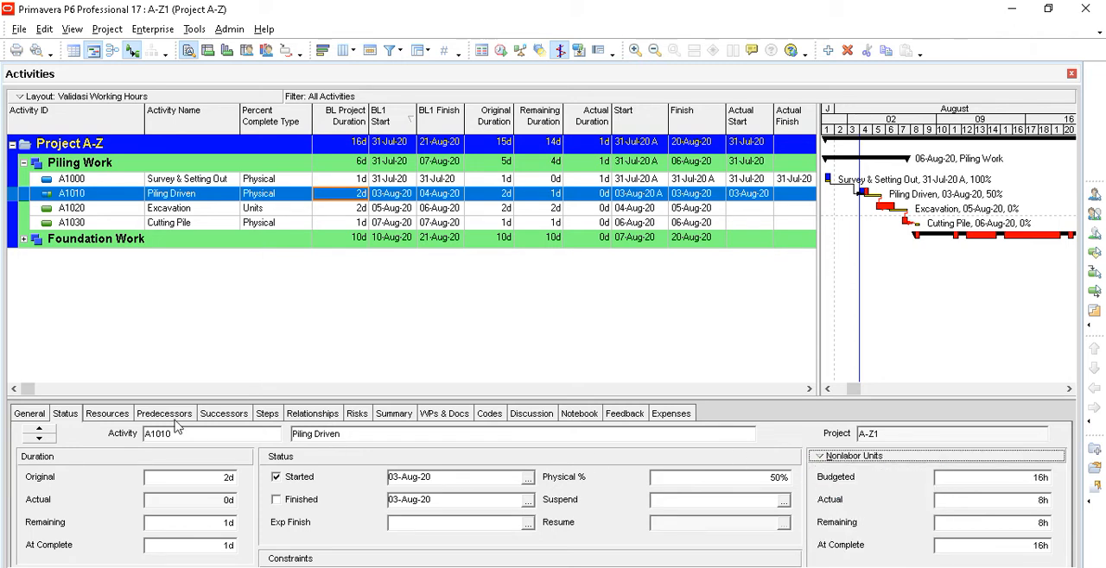
click(202, 526)
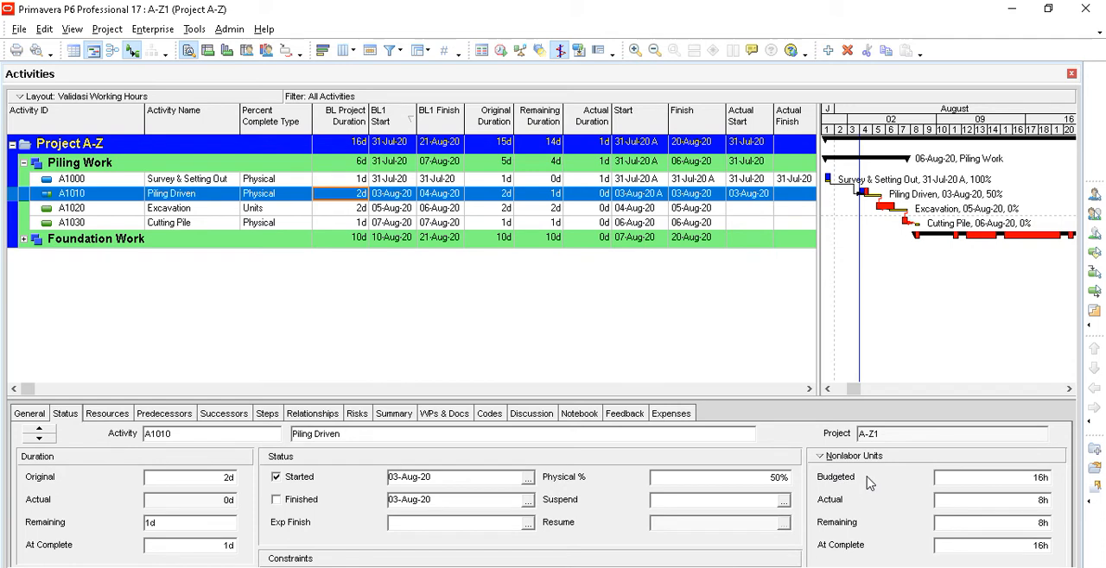
- Review the duration type options of A1010 and keep Fixed Duration & Units
click(26, 414)
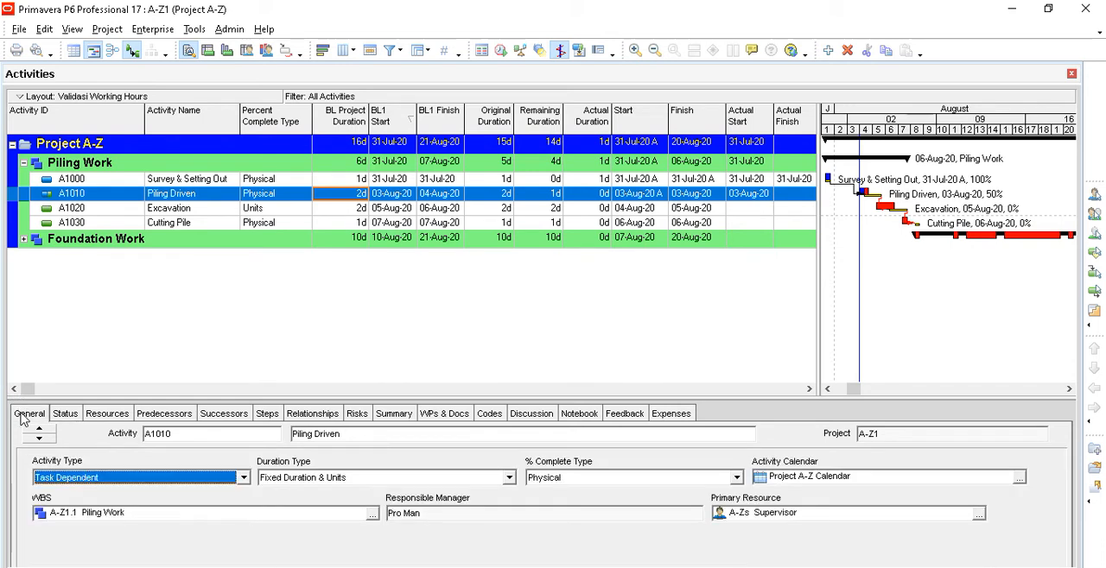
click(299, 483)
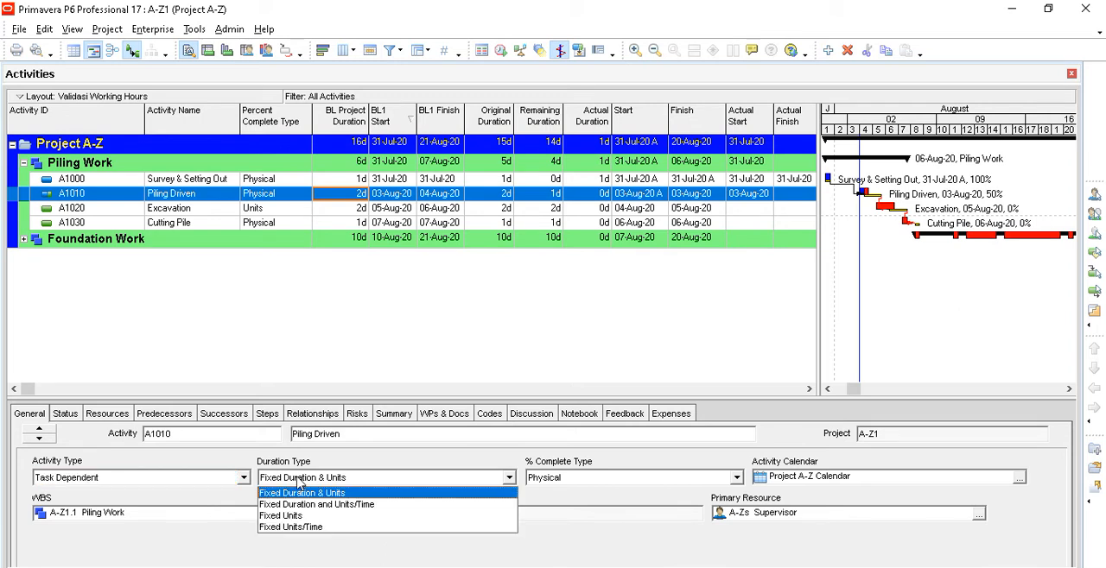
click(313, 495)
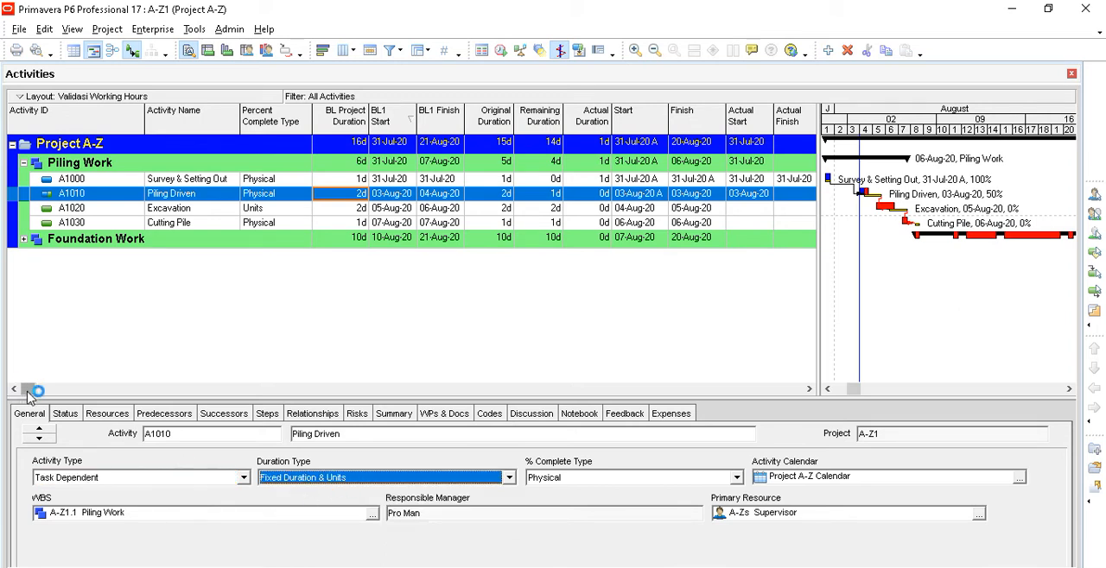
- Mark A1010 Piling Driven as finished on 03-Aug-20 in its status details
click(66, 414)
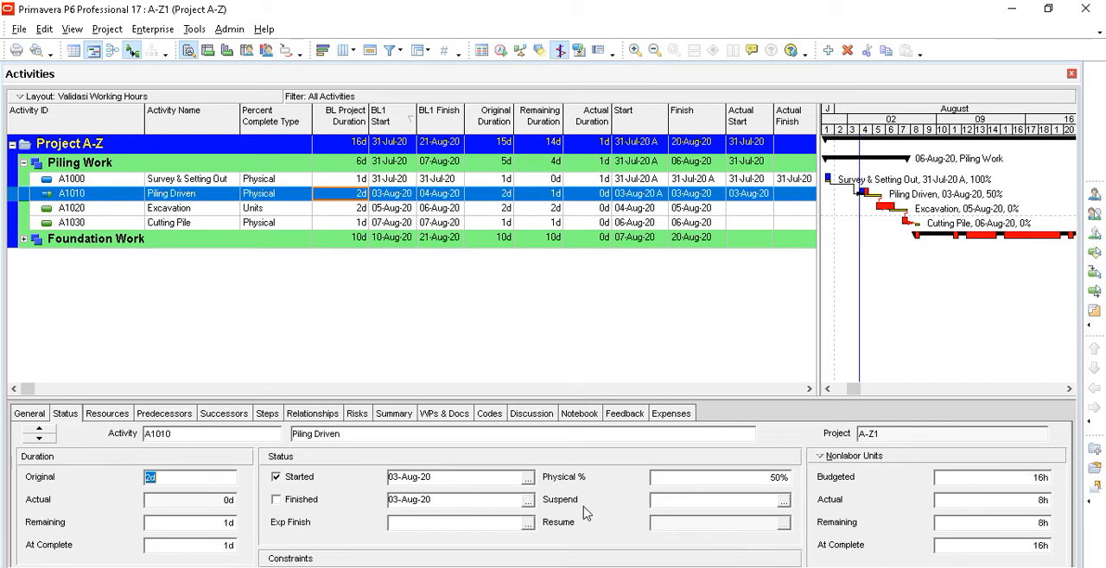
click(179, 524)
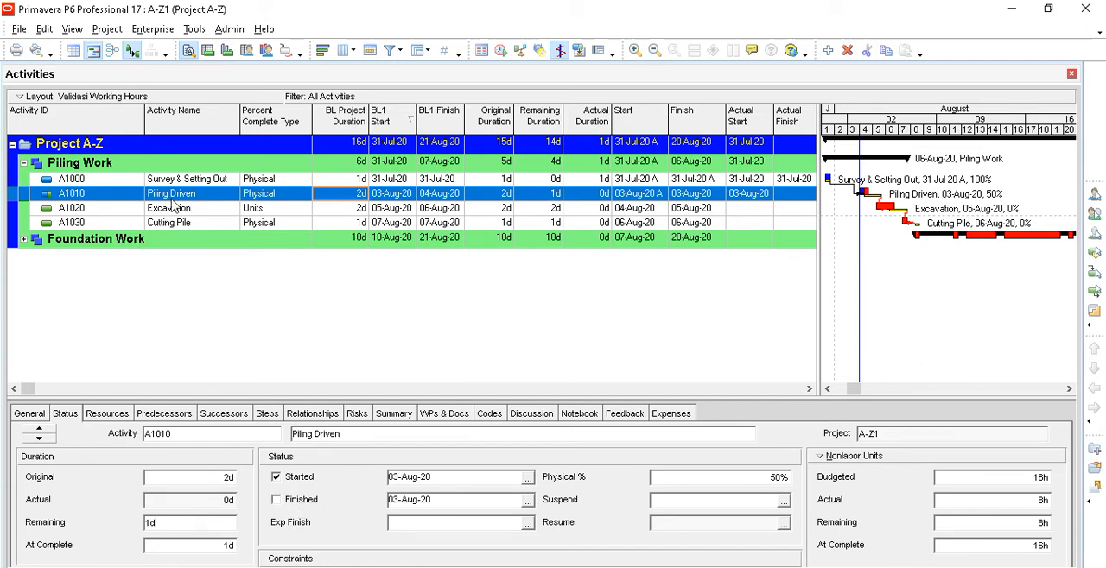
click(276, 501)
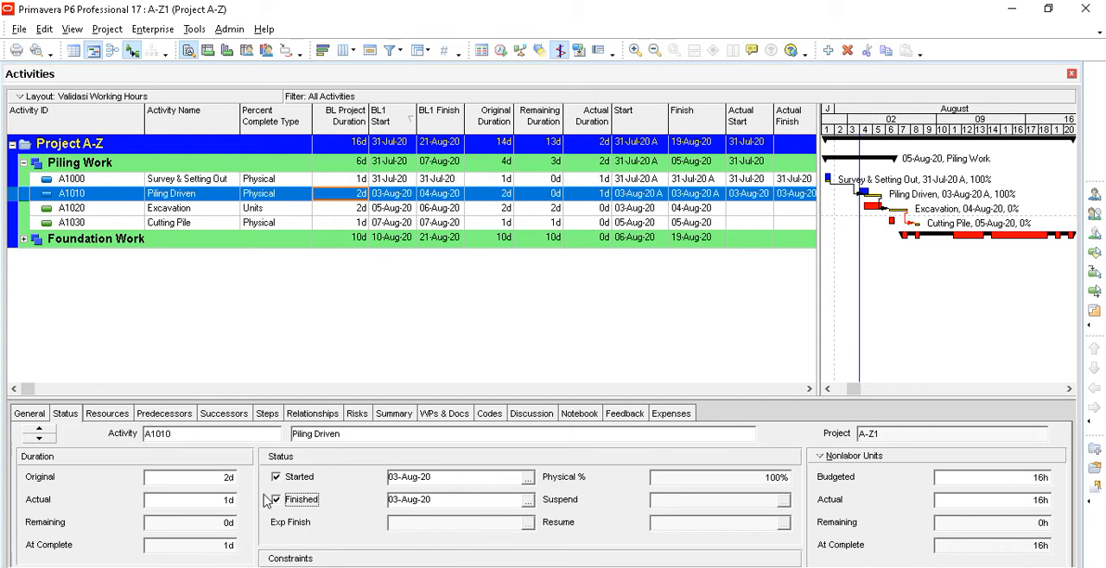
- Check A1010 Piling Driven's nonlabor units and set its actual finish date to 04-Aug-20
click(972, 525)
click(985, 501)
click(528, 501)
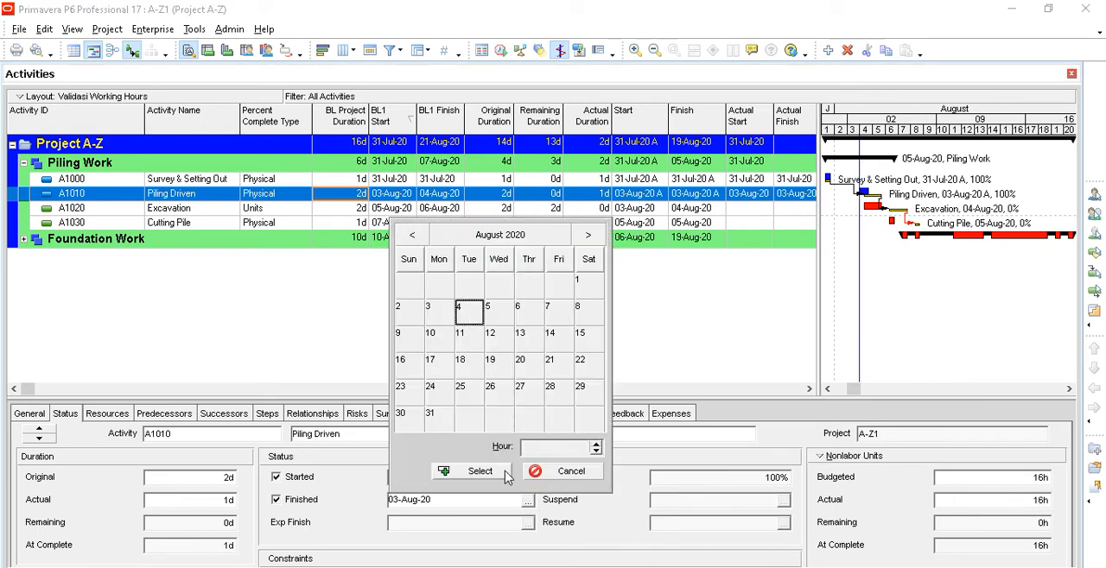
click(506, 472)
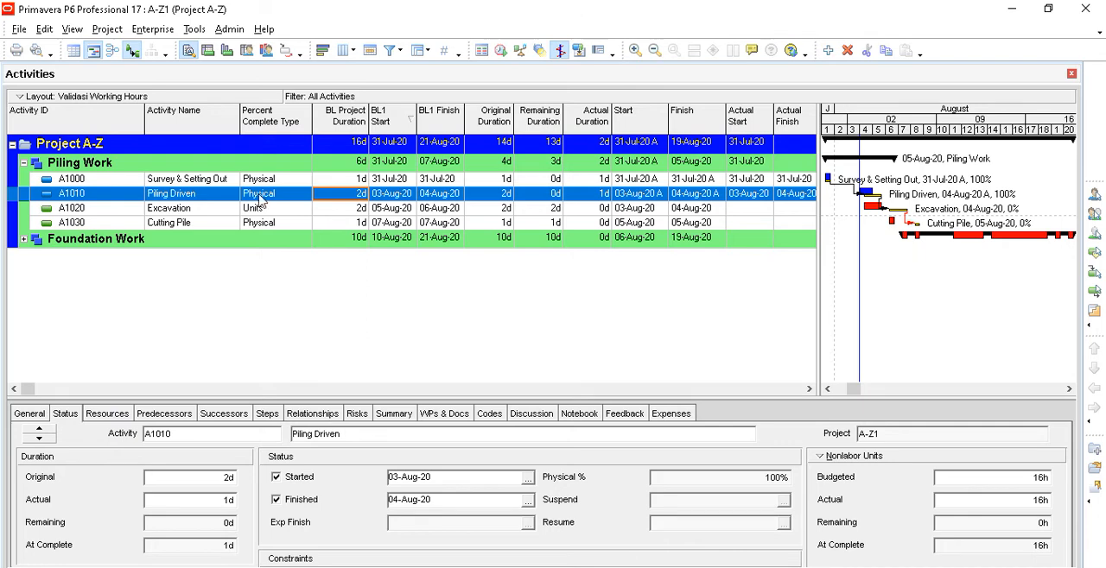
- Reschedule the project with the current data date set to 04-Aug-20 and check the Piling Driven, Piling Work and Project A-Z rows
click(194, 29)
click(211, 44)
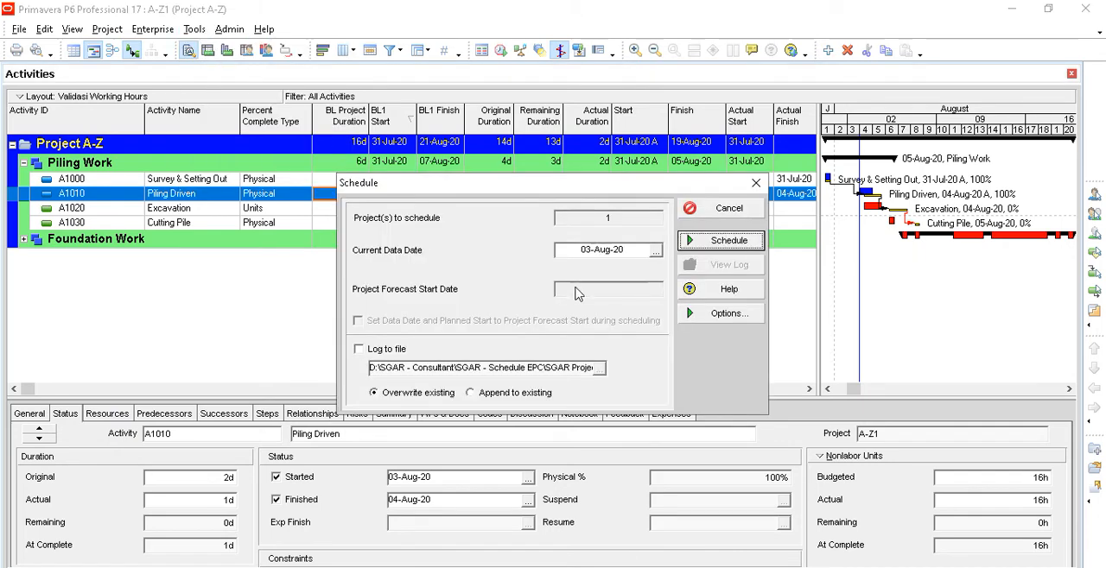
click(655, 249)
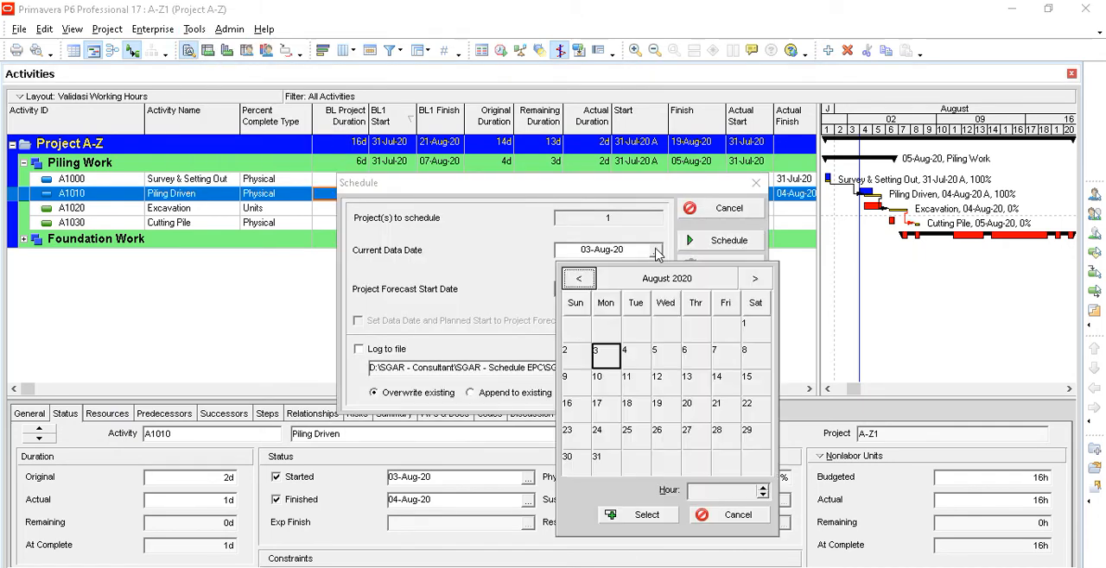
click(631, 356)
click(641, 515)
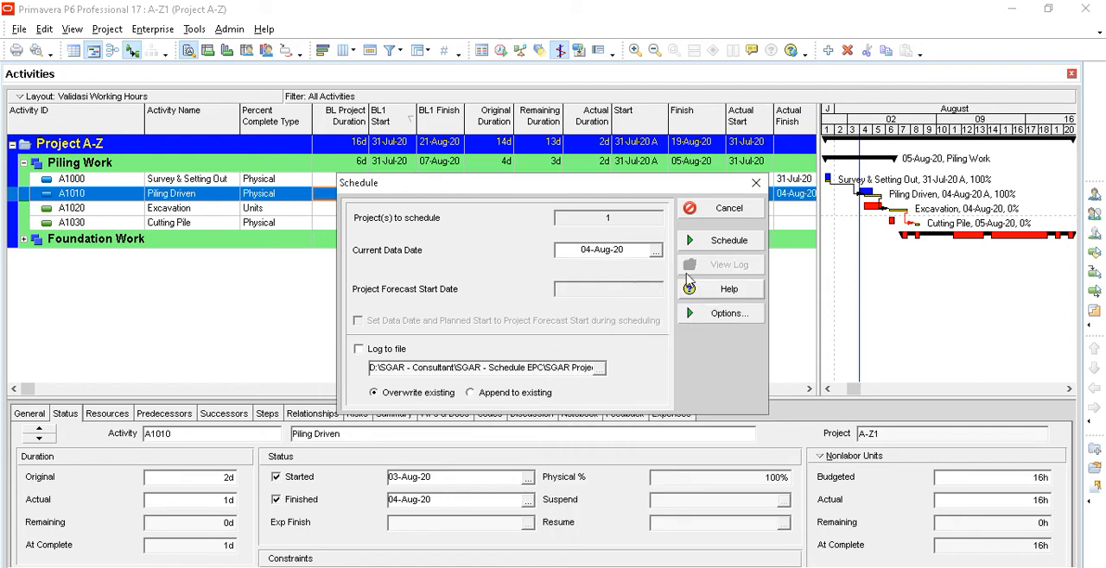
click(698, 243)
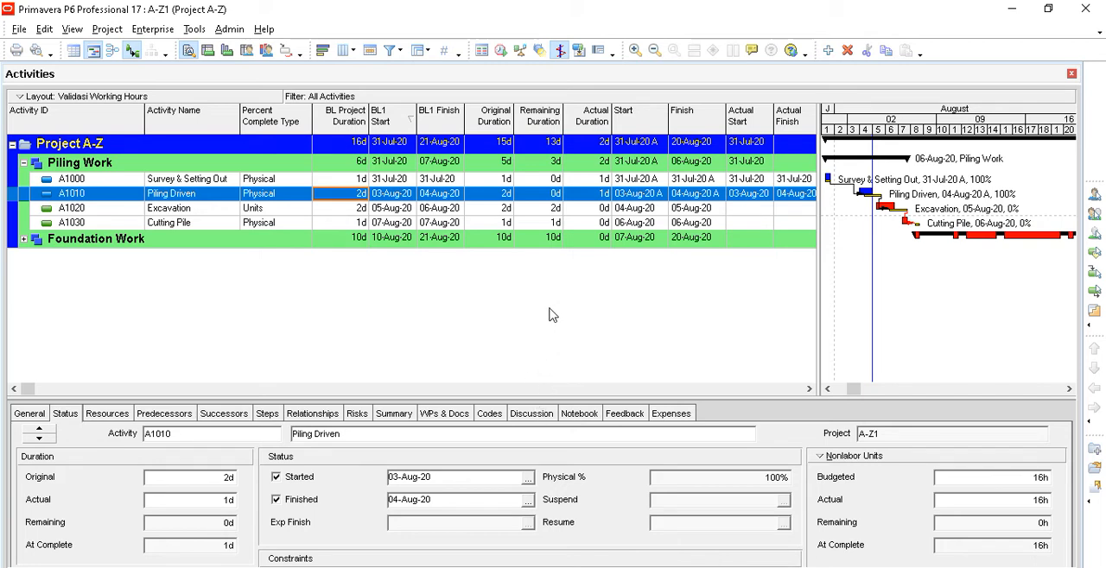
click(229, 198)
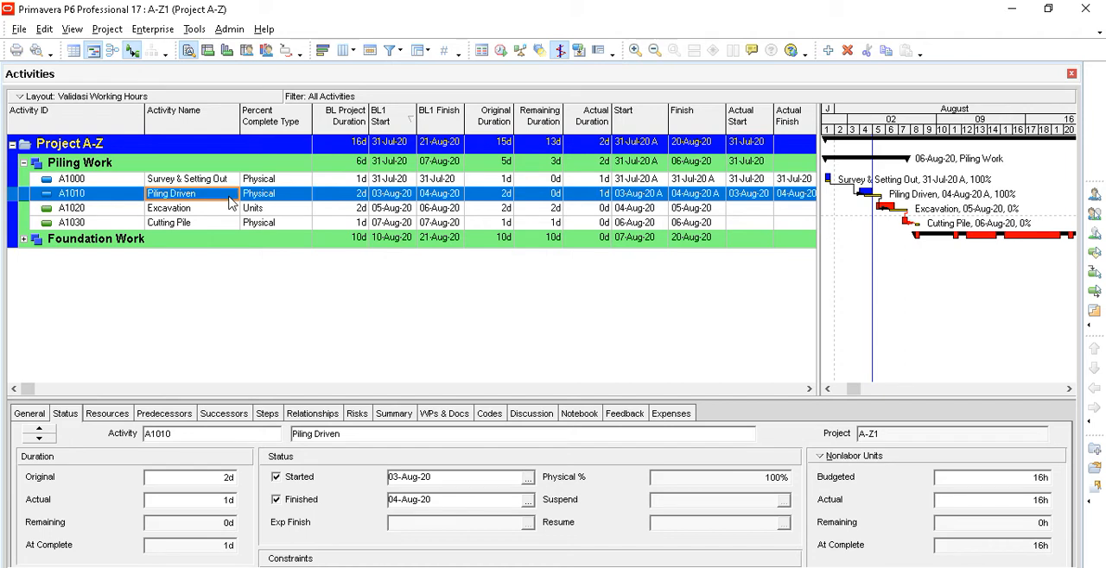
click(122, 168)
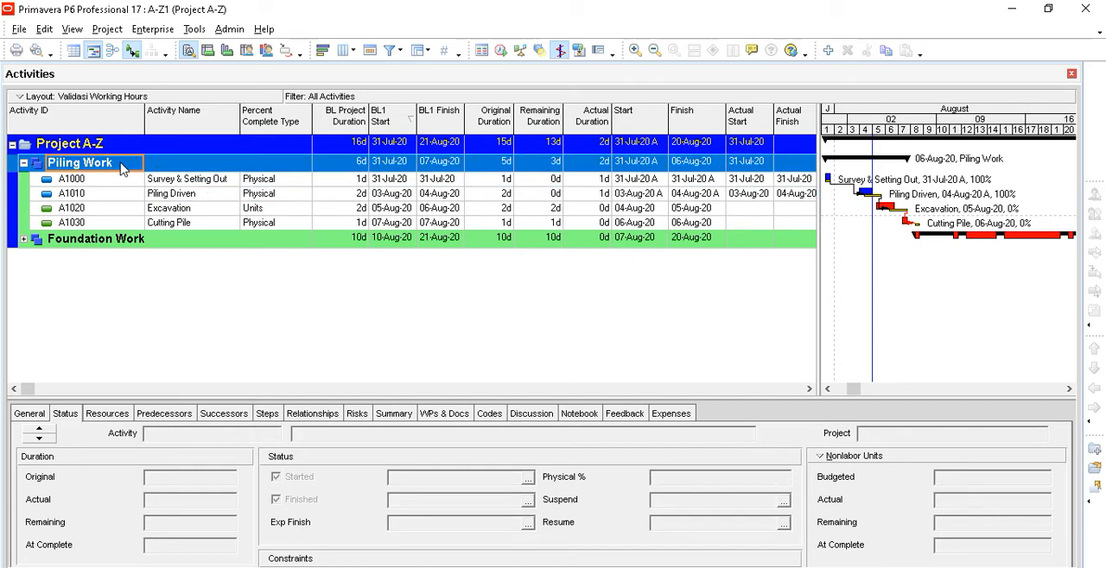
click(122, 152)
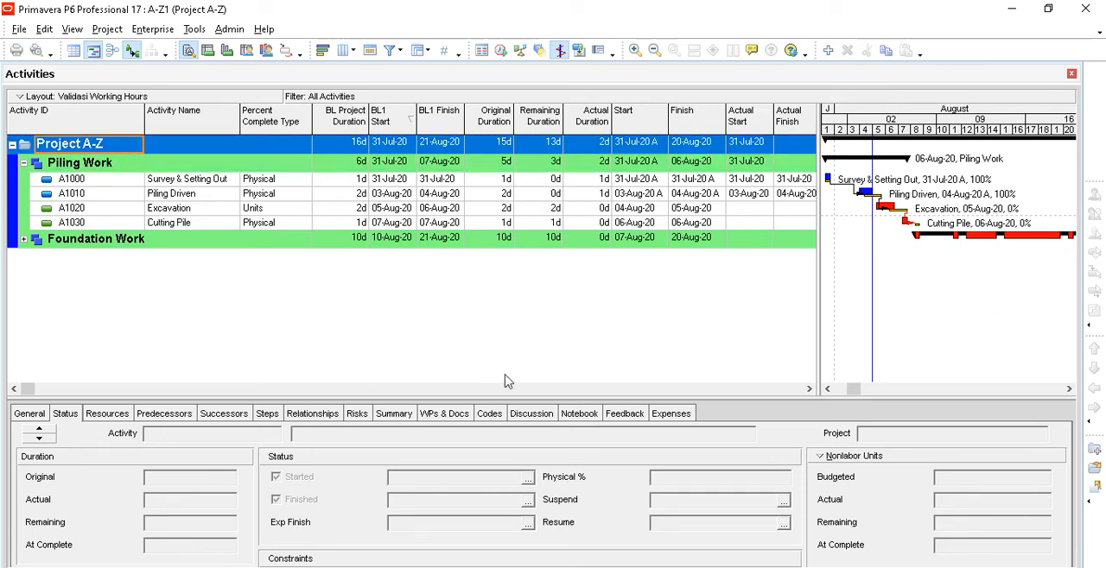
- Switch to PowerPoint and present the slides on Physical percent complete and updating an in-progress activity
key(alt+Tab)
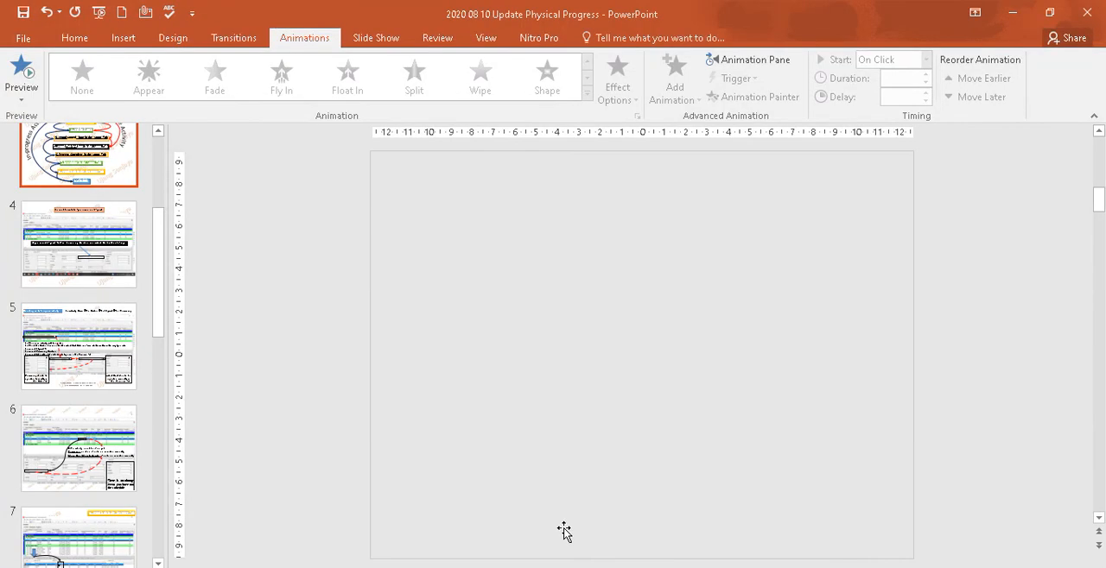
click(65, 259)
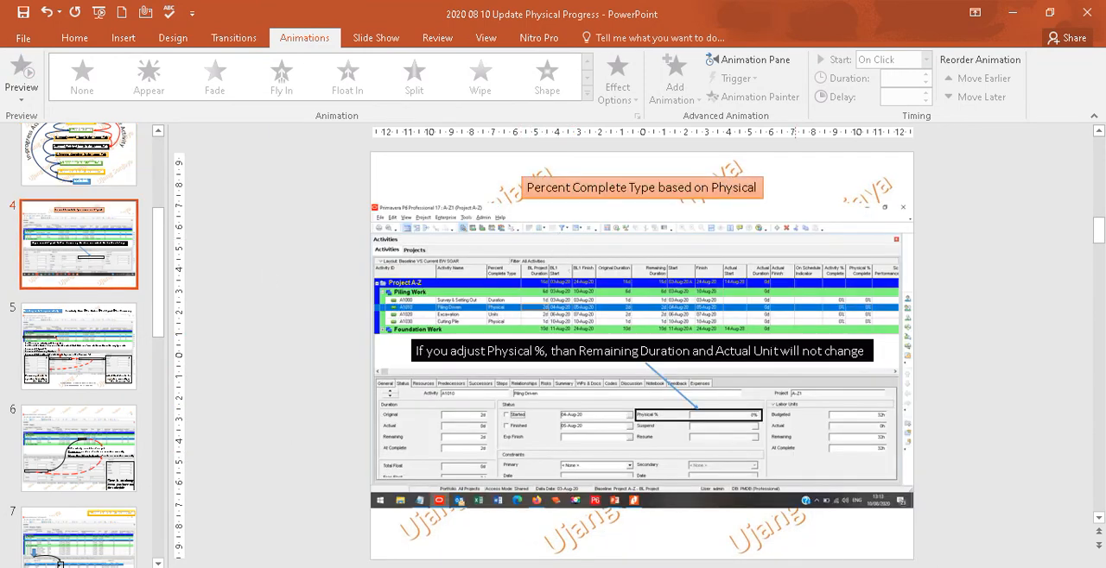
key(shift+F5)
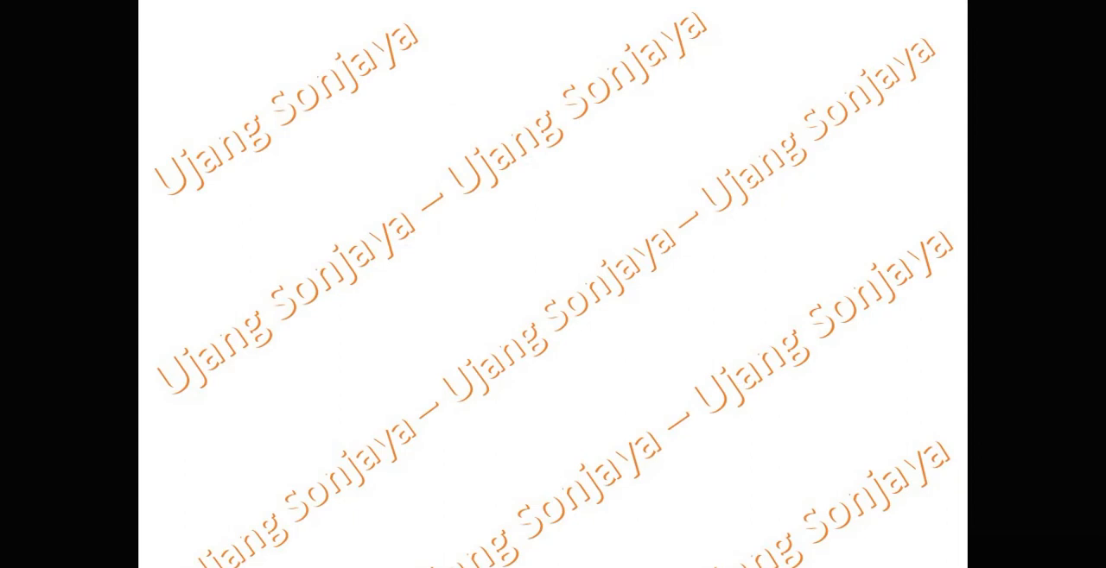
click(559, 331)
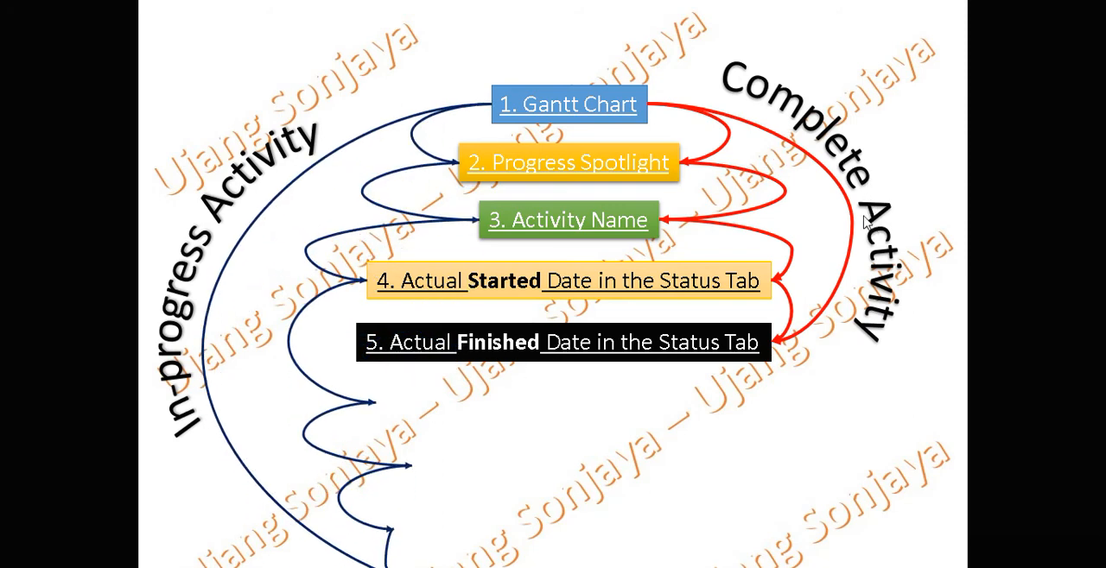
click(503, 403)
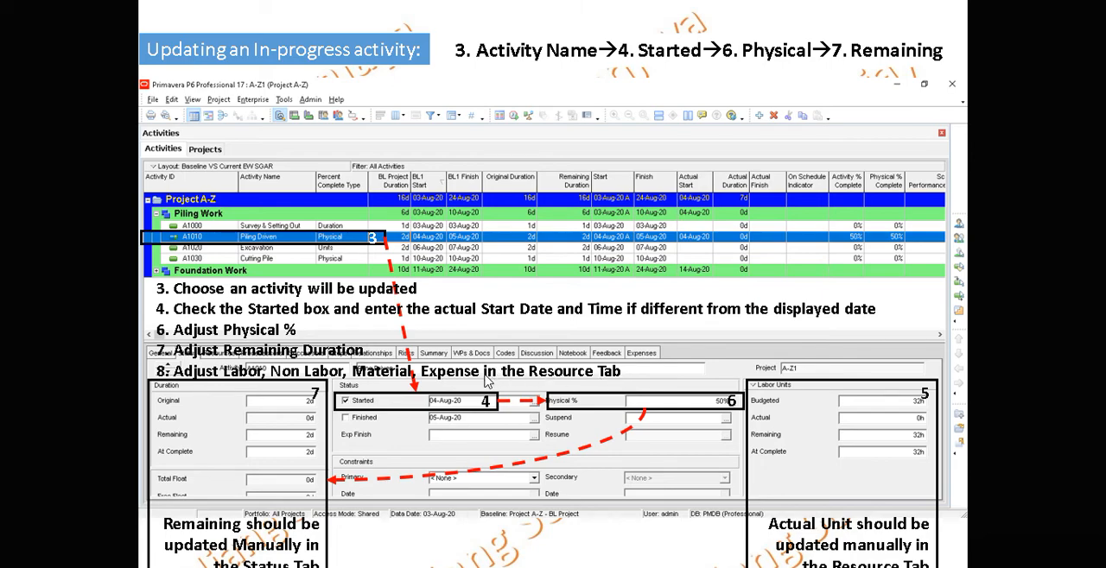
key(Escape)
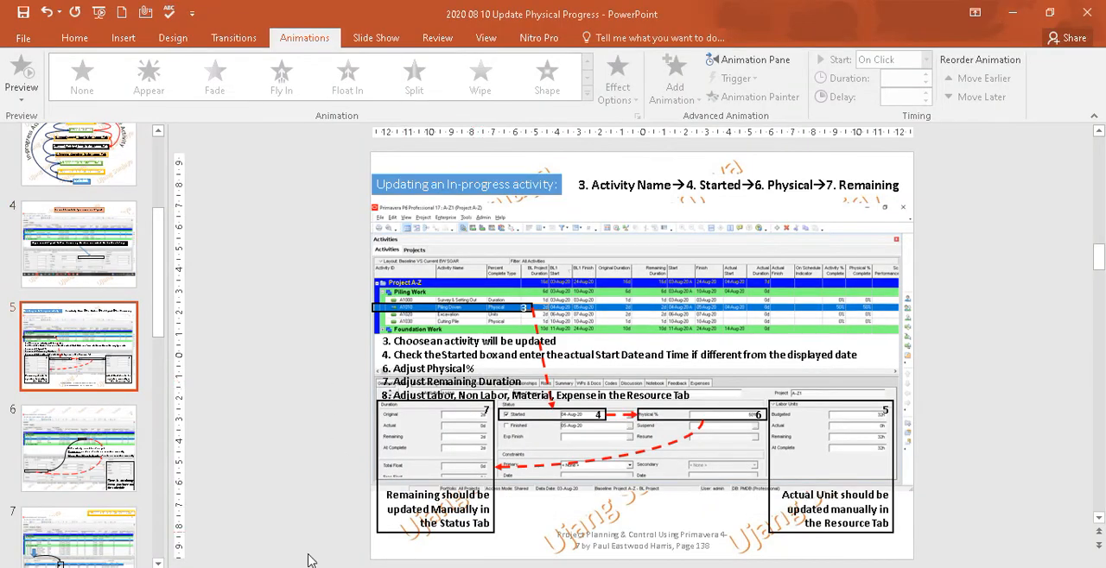
- Return to Primavera P6 and review the actual units of A1010's Pile, Pile Rig, Riger and Supervisor resources
key(alt+Tab)
click(107, 413)
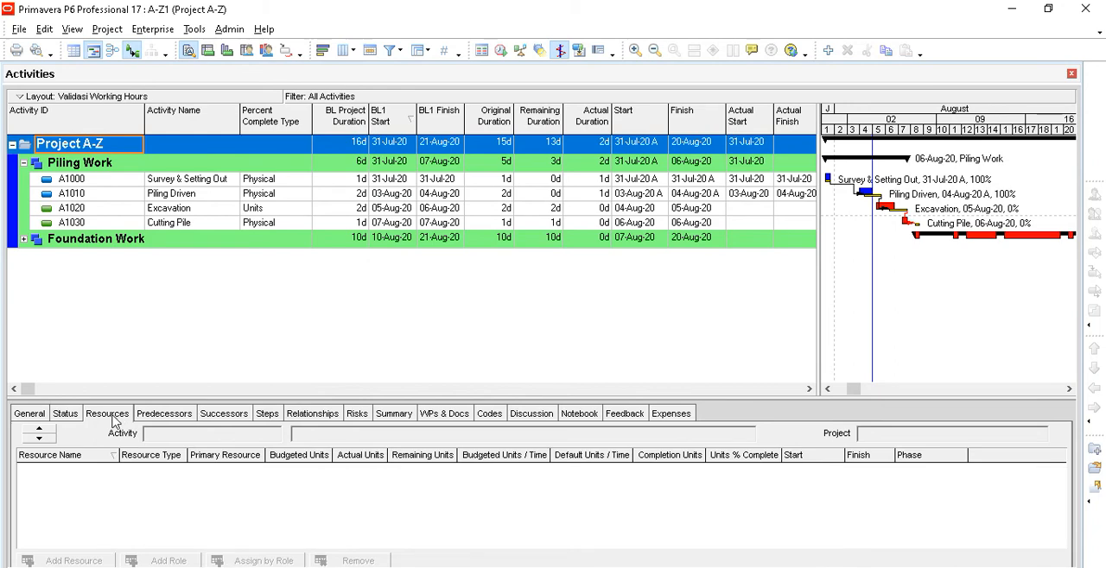
click(192, 195)
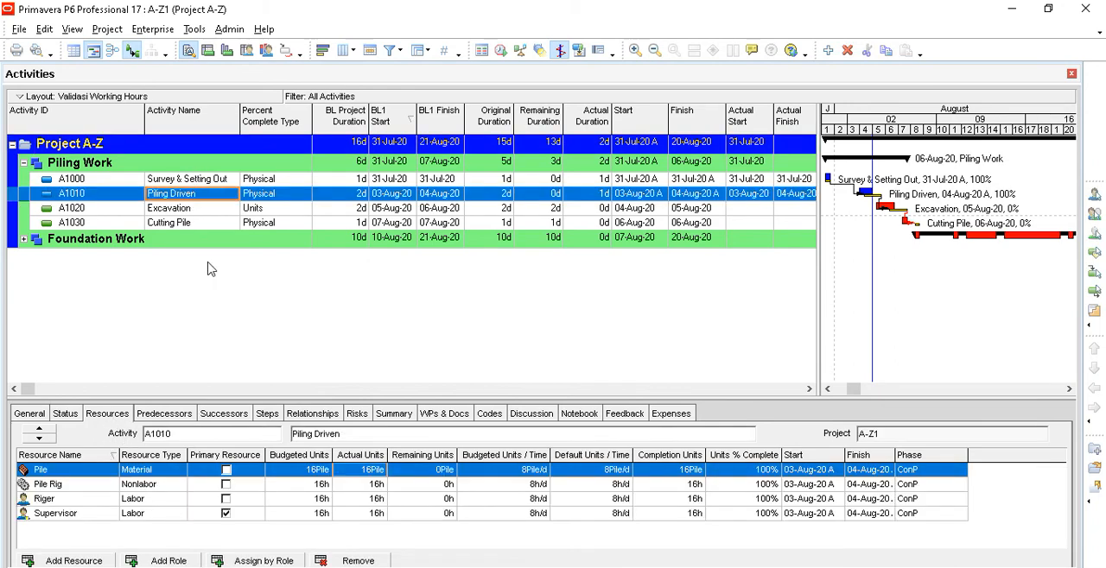
click(357, 485)
click(363, 498)
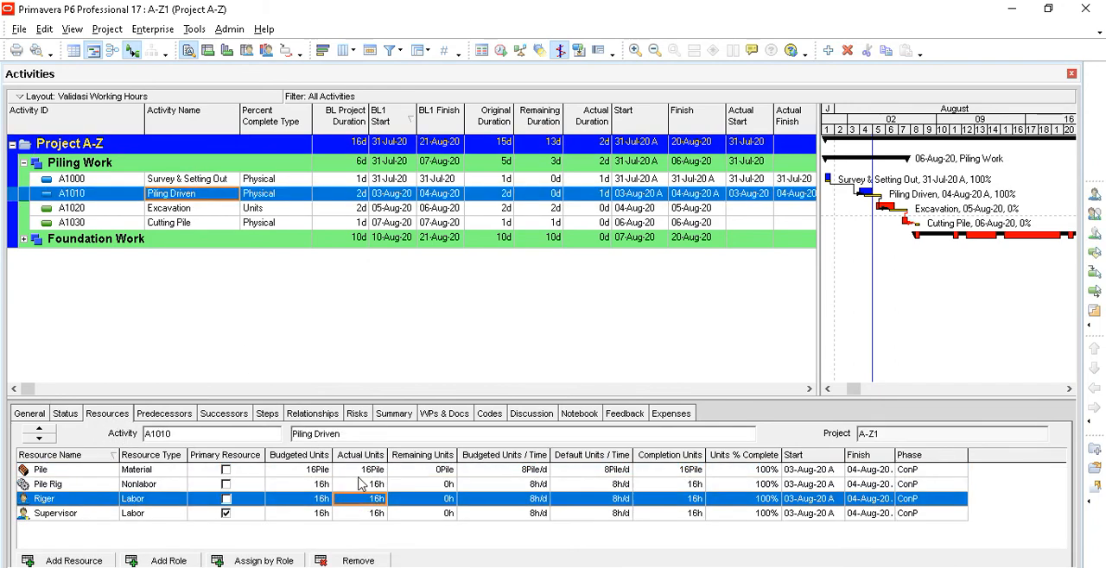
click(361, 472)
click(372, 485)
click(373, 500)
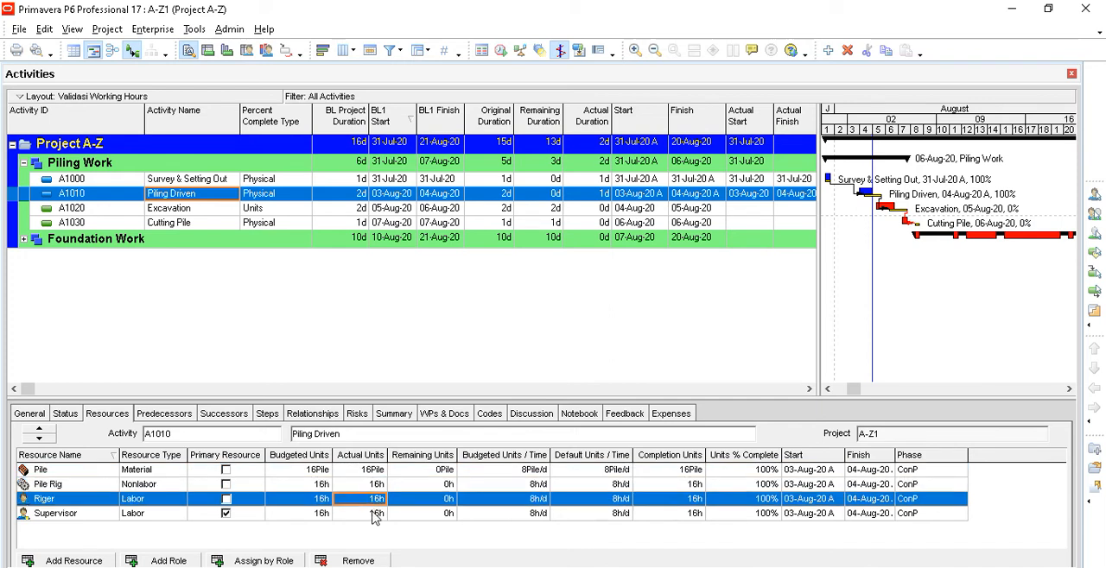
click(374, 514)
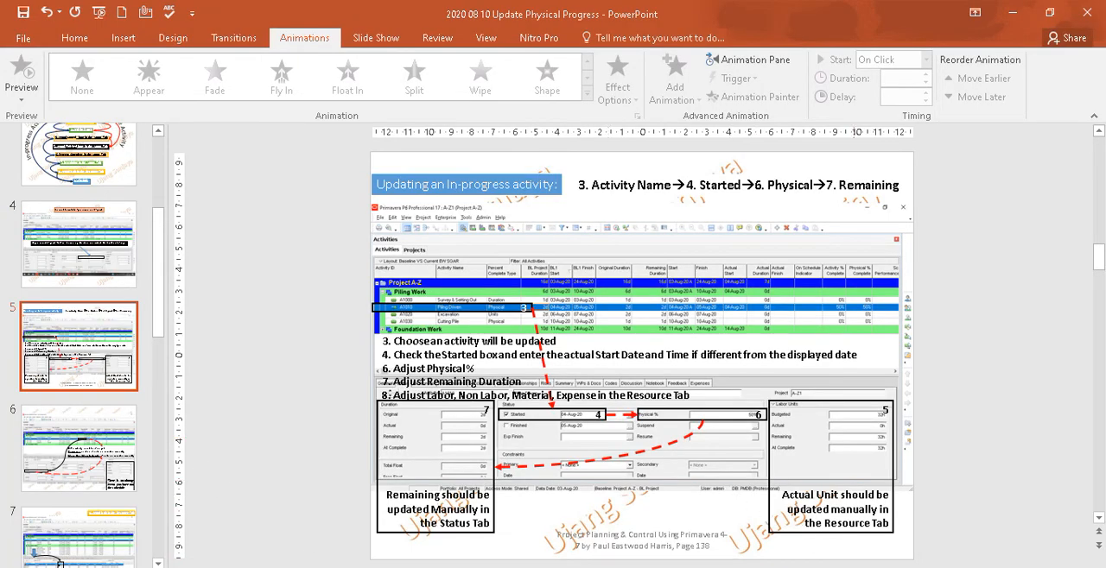
- Present the update slides in PowerPoint through Updating a Complete activity, and look over slides 11 and 12 in the editing view
key(shift+F5)
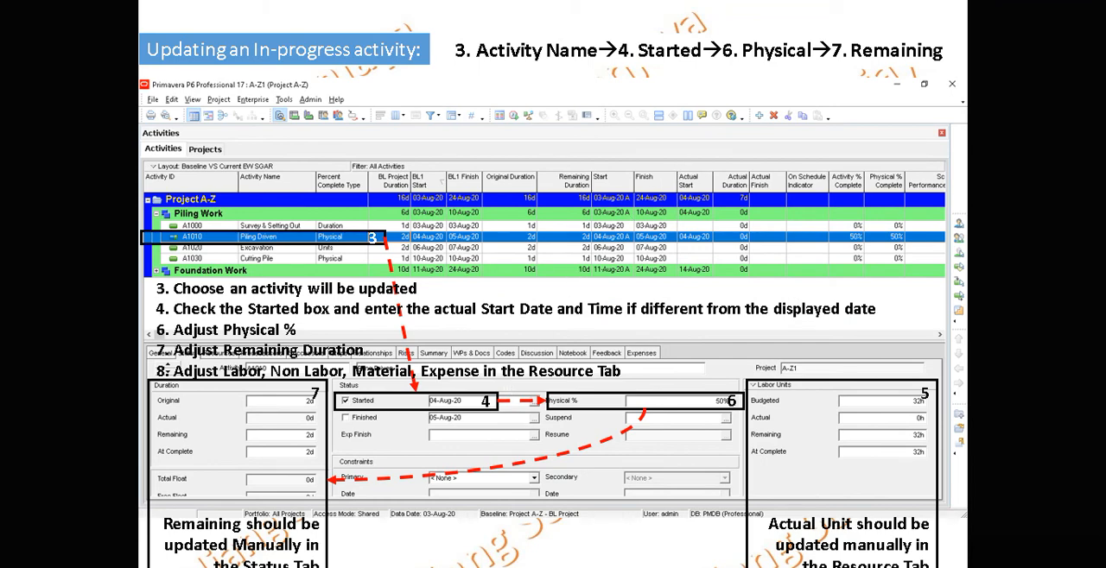
key(Right)
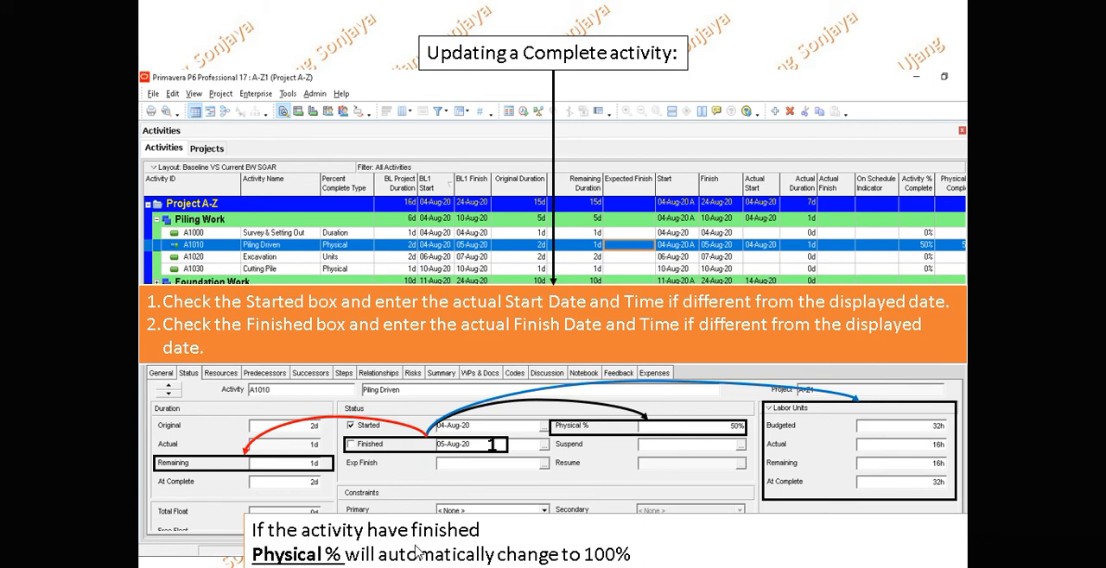
key(Escape)
scroll(514, 451, up, 7)
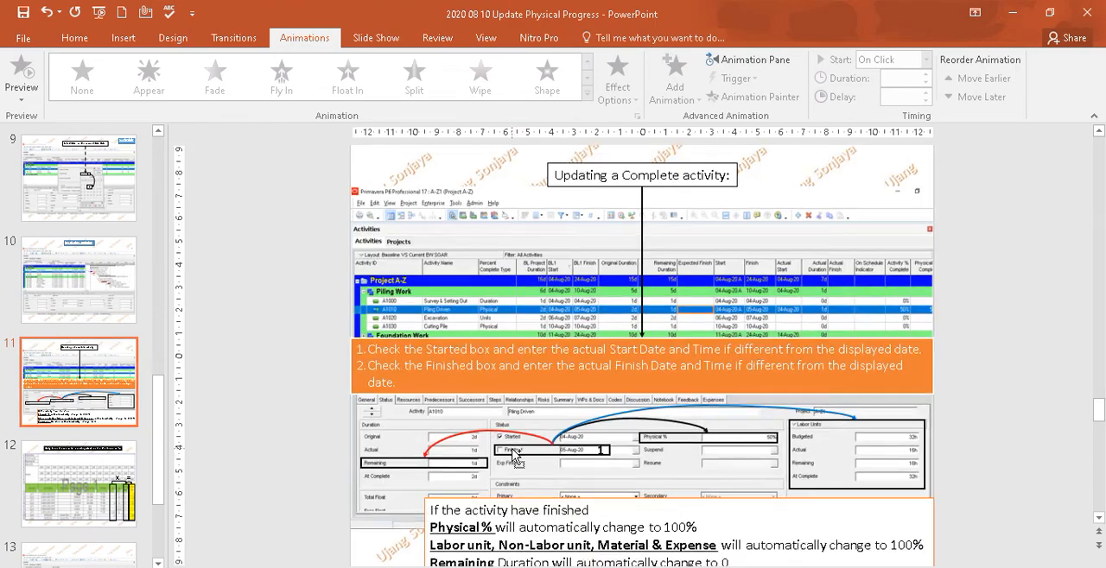
scroll(513, 450, down, 10)
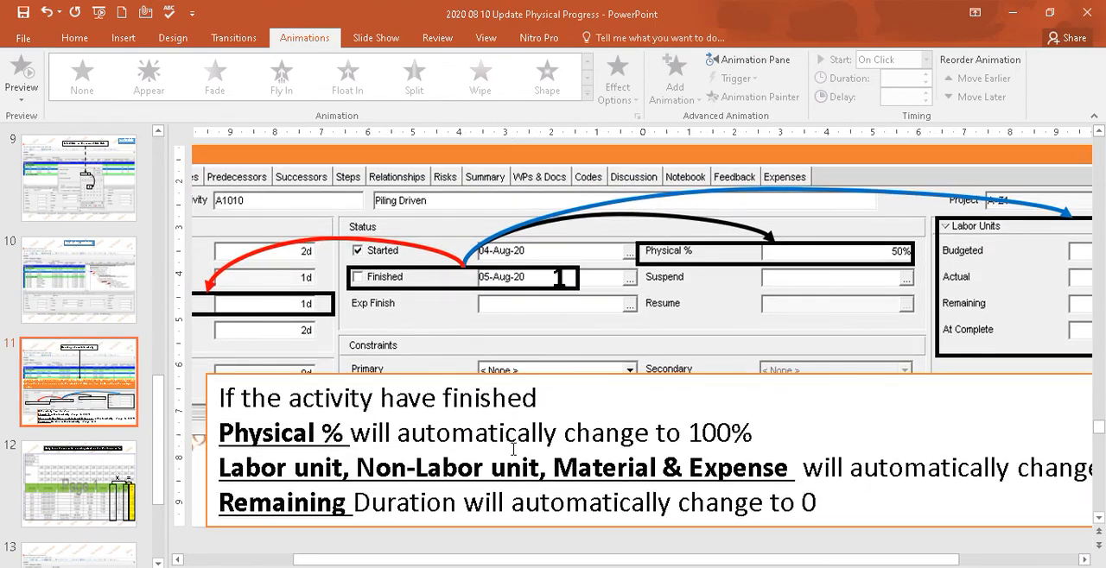
scroll(513, 450, up, 4)
scroll(513, 451, up, 3)
drag(1099, 437, 1084, 510)
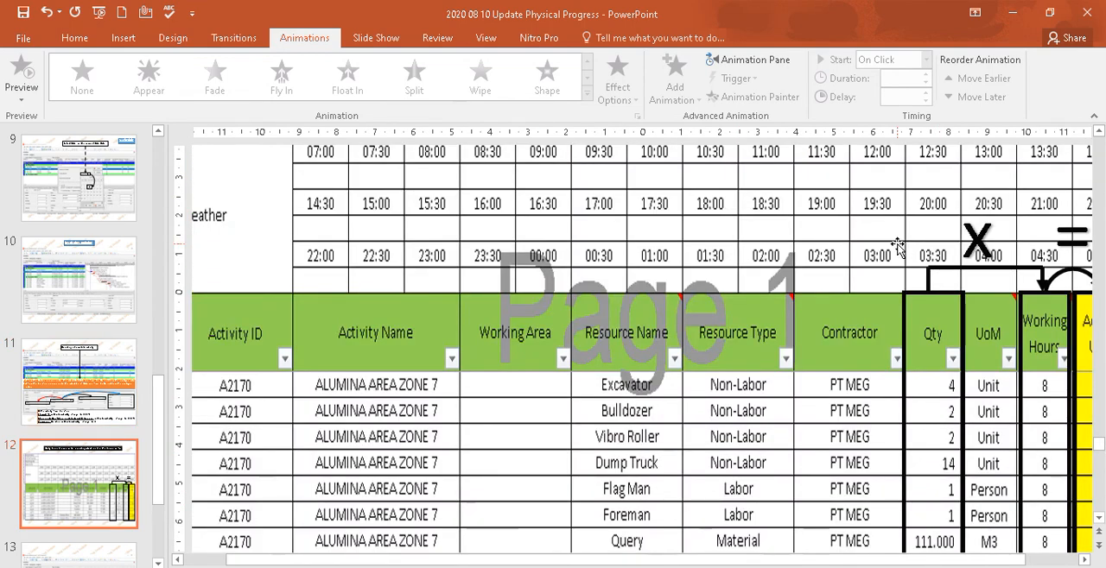
key(Page_Up)
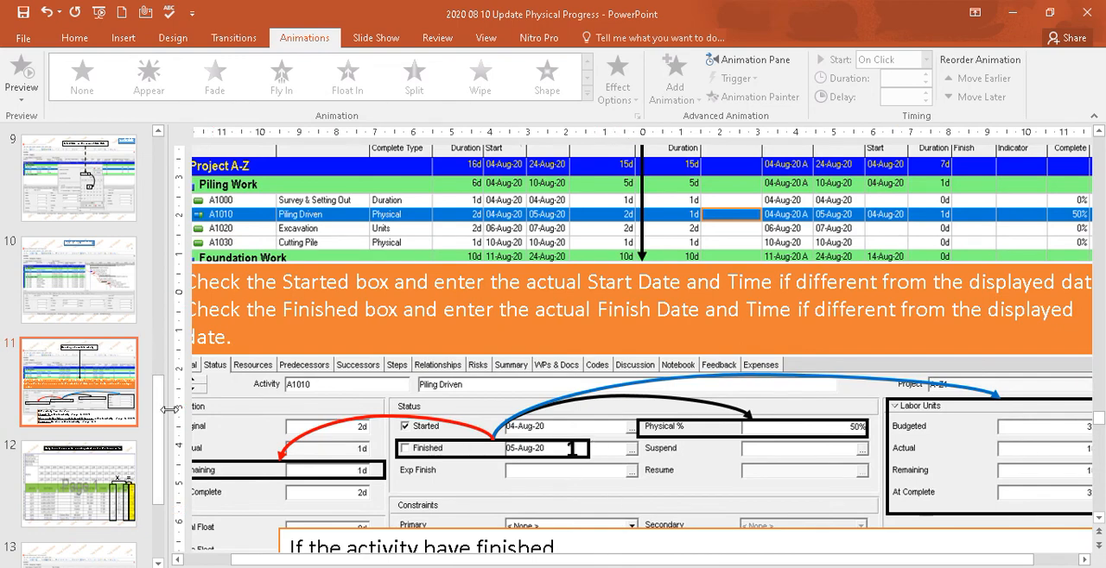
- Narrow the slide thumbnail pane and open the finished-activity note on slide 11 for text editing
drag(170, 409, 76, 409)
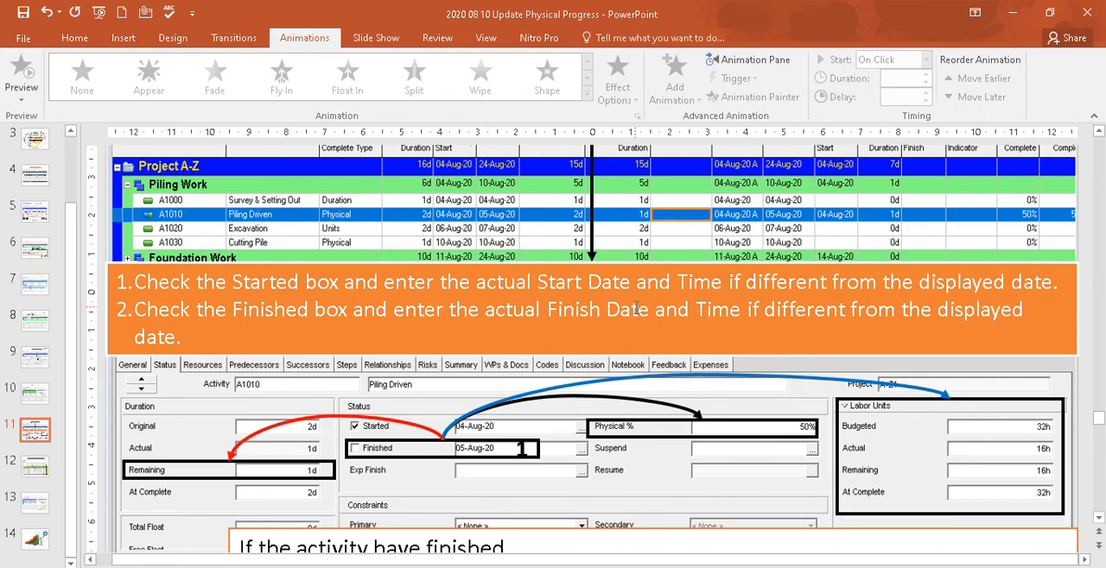
scroll(637, 309, down, 2)
scroll(589, 431, down, 2)
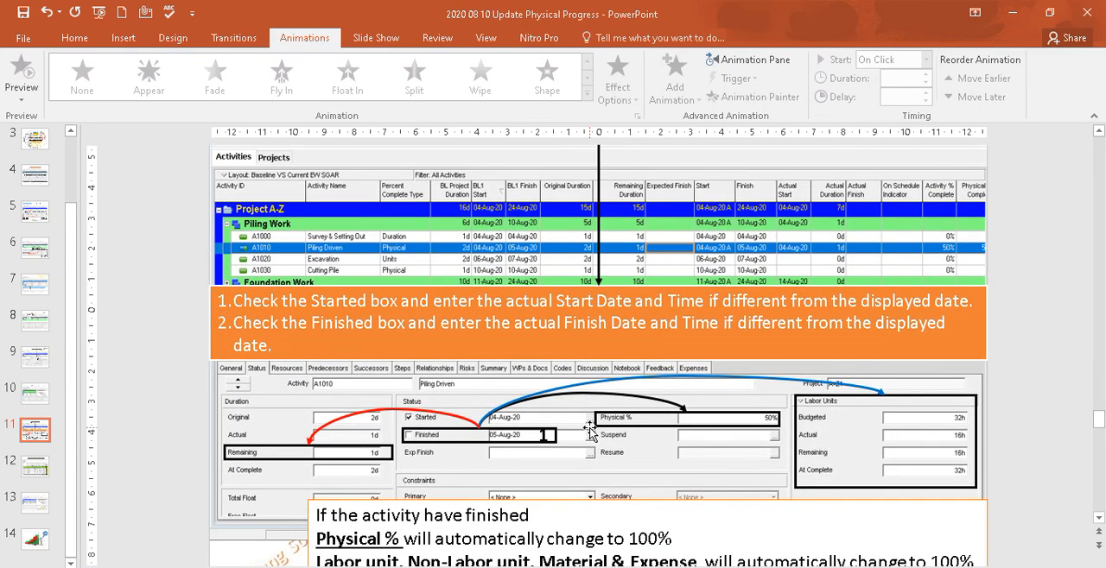
scroll(589, 431, down, 1)
scroll(589, 431, down, 1)
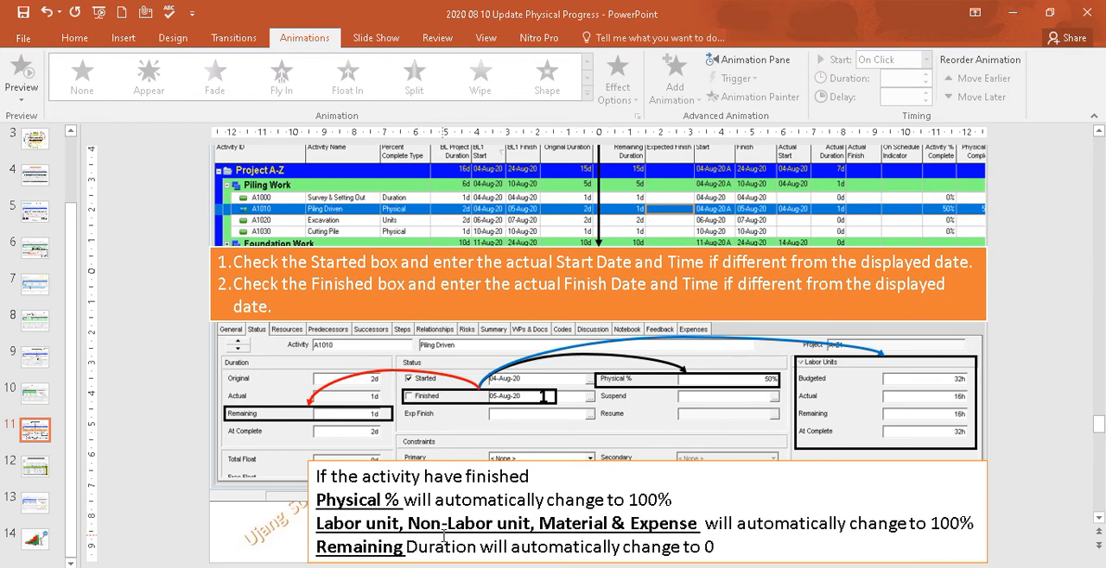
click(637, 524)
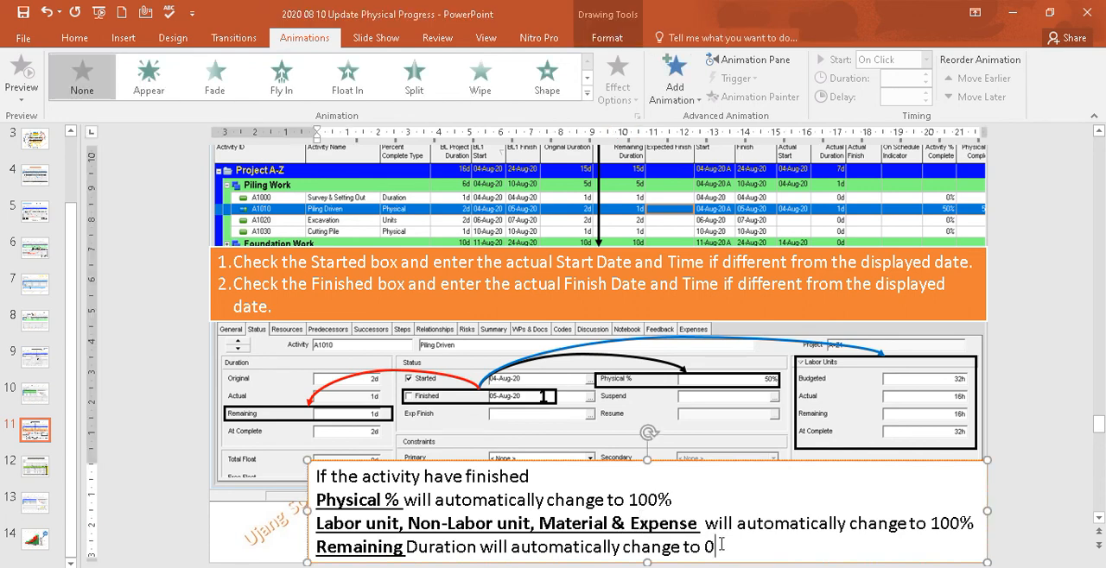